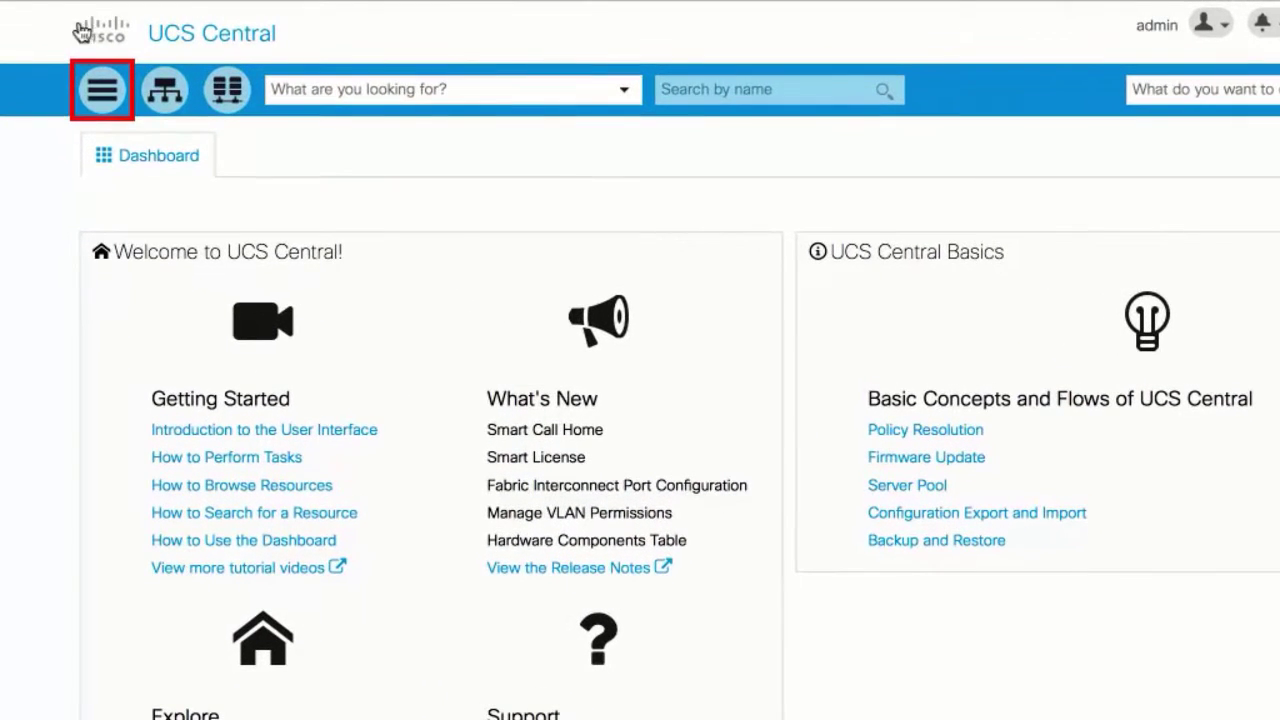
Open the Carbon domain from the Domains list
left_click(103, 92)
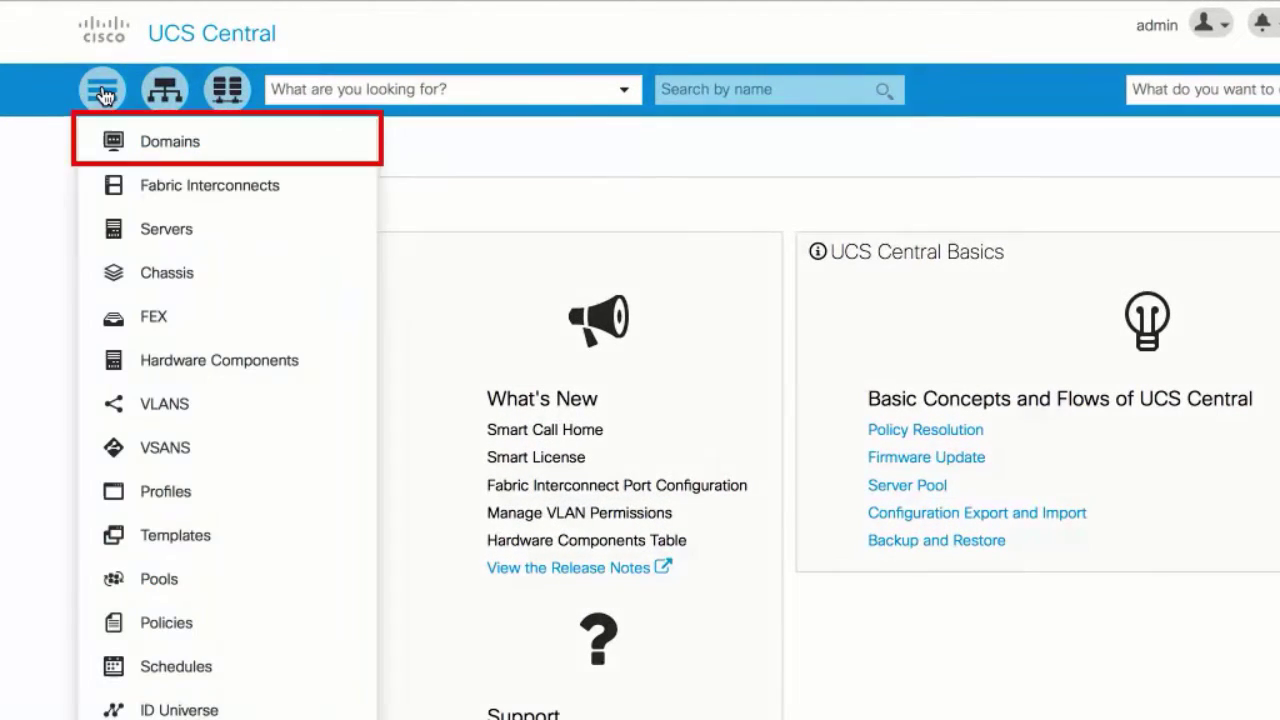
left_click(172, 148)
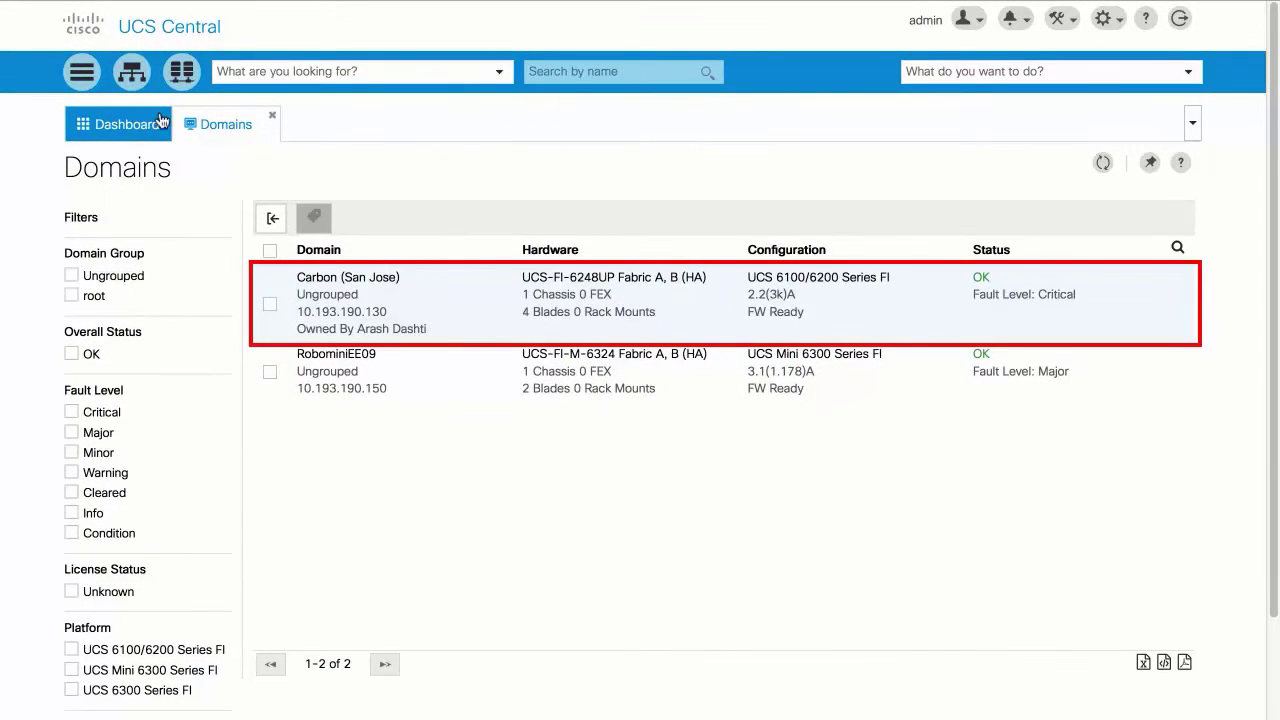
double_click(473, 289)
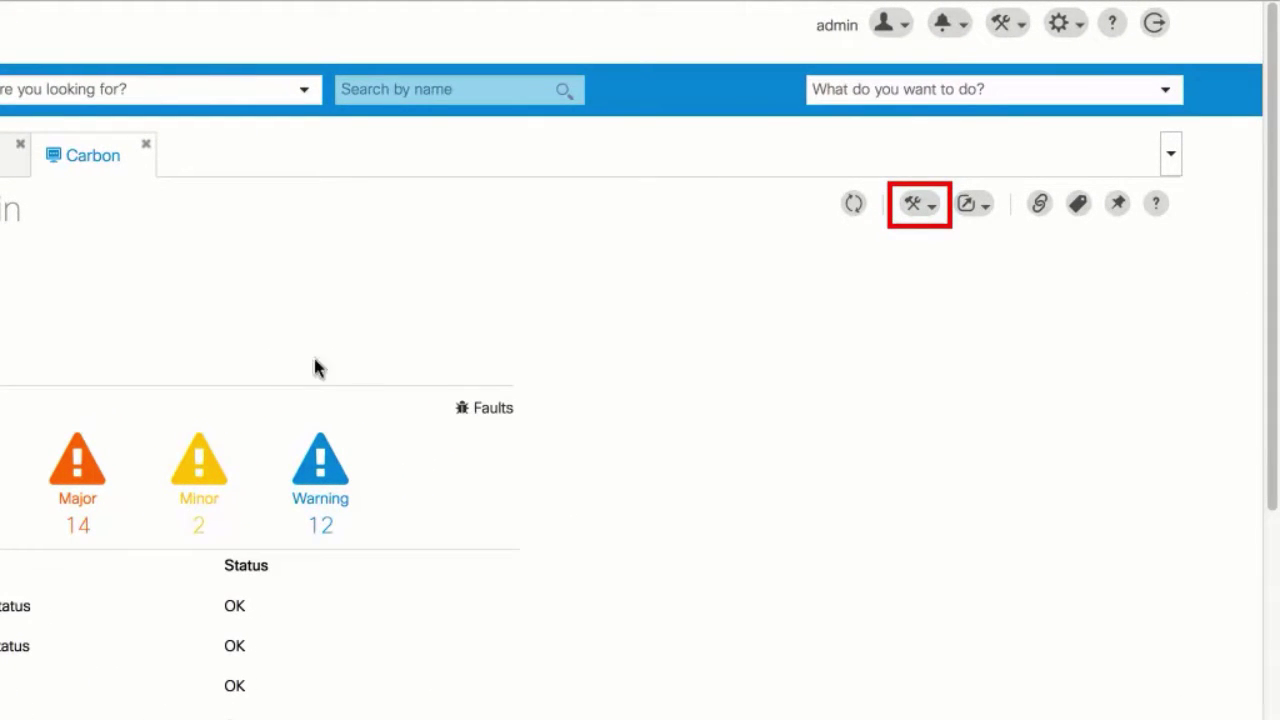
Save Carbon's policy resolution with Infrastructure & Catalog Firmware kept on Global
left_click(922, 207)
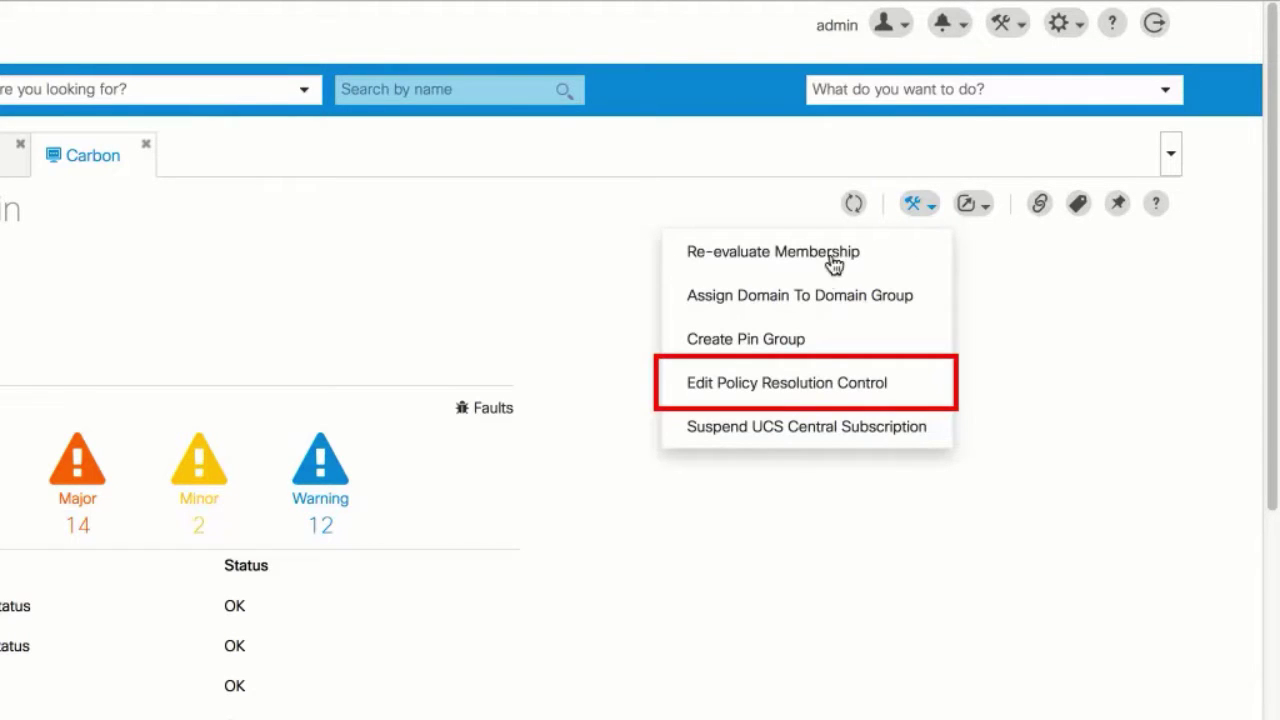
left_click(809, 384)
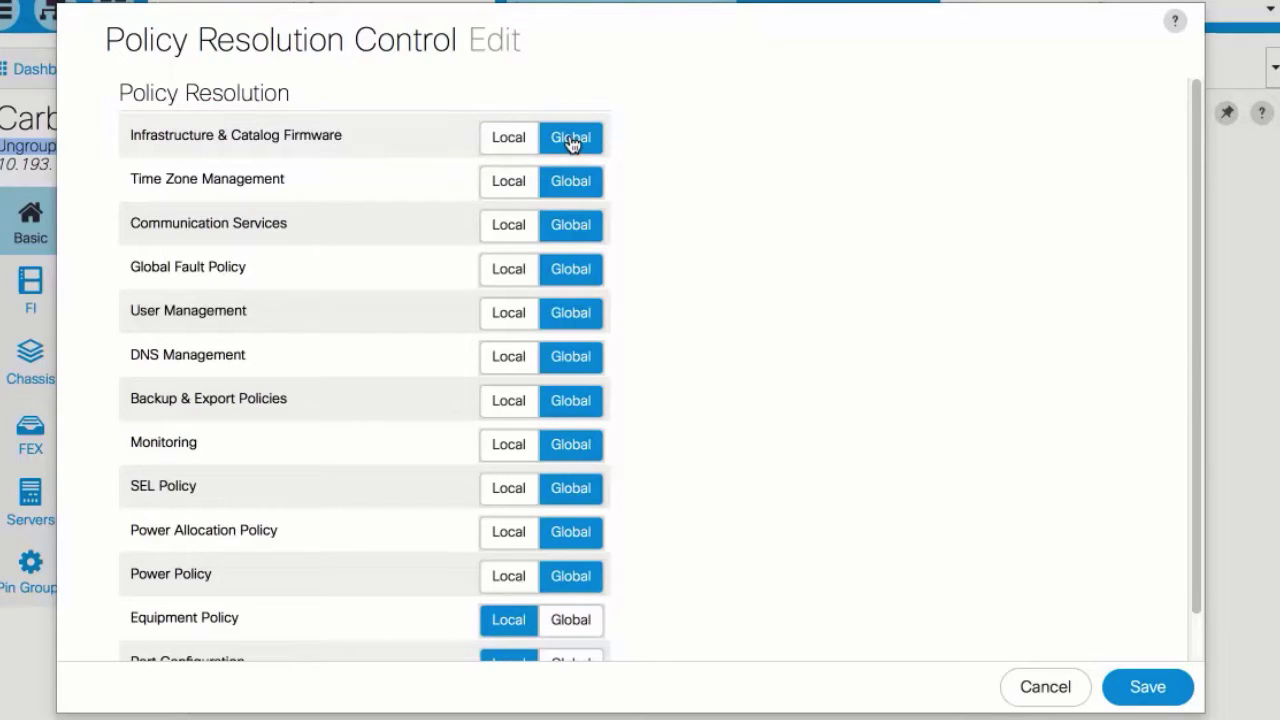
left_click(1145, 684)
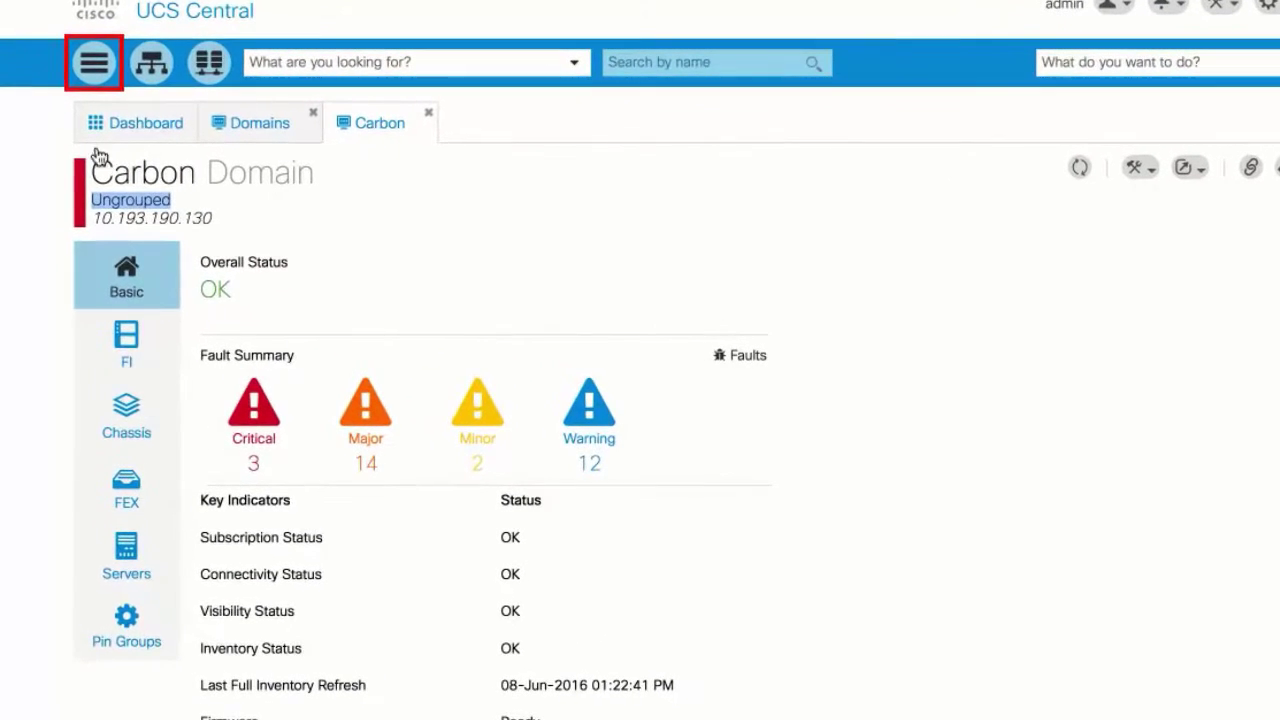
left_click(94, 64)
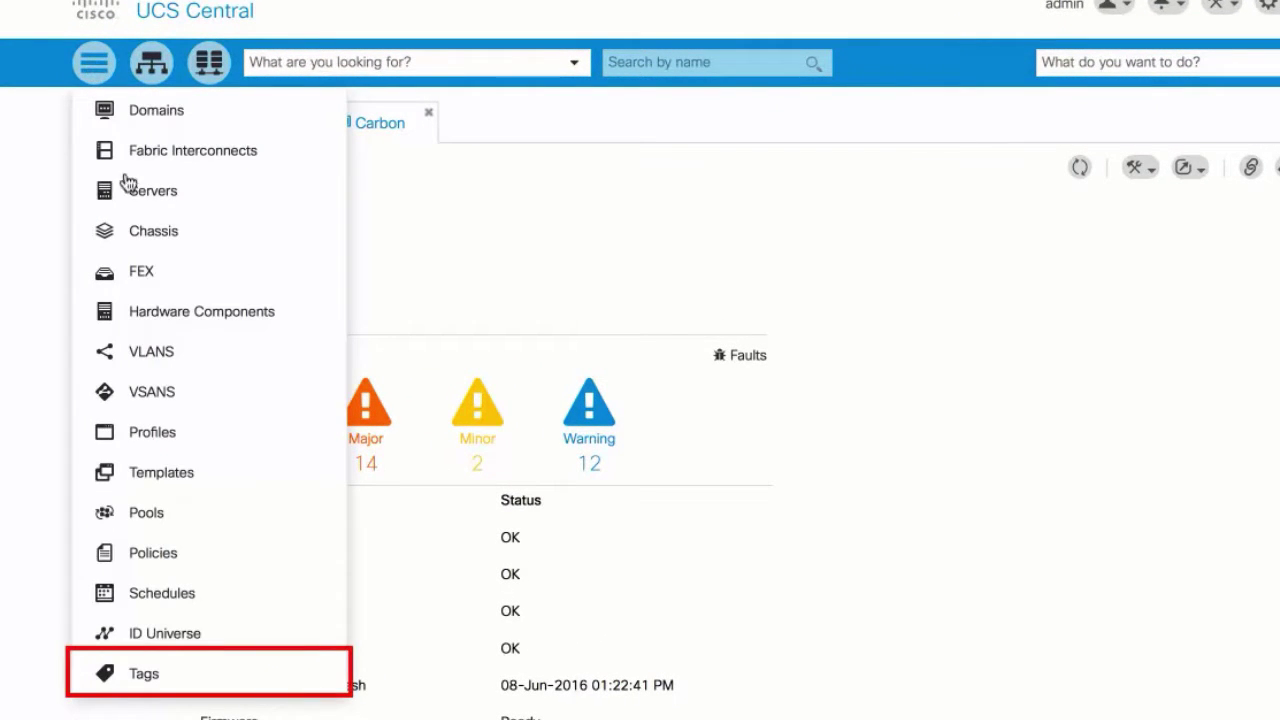
Under Tags > Tag Types, edit Maintenance Group and save a new allowed value 'tag1'
left_click(145, 676)
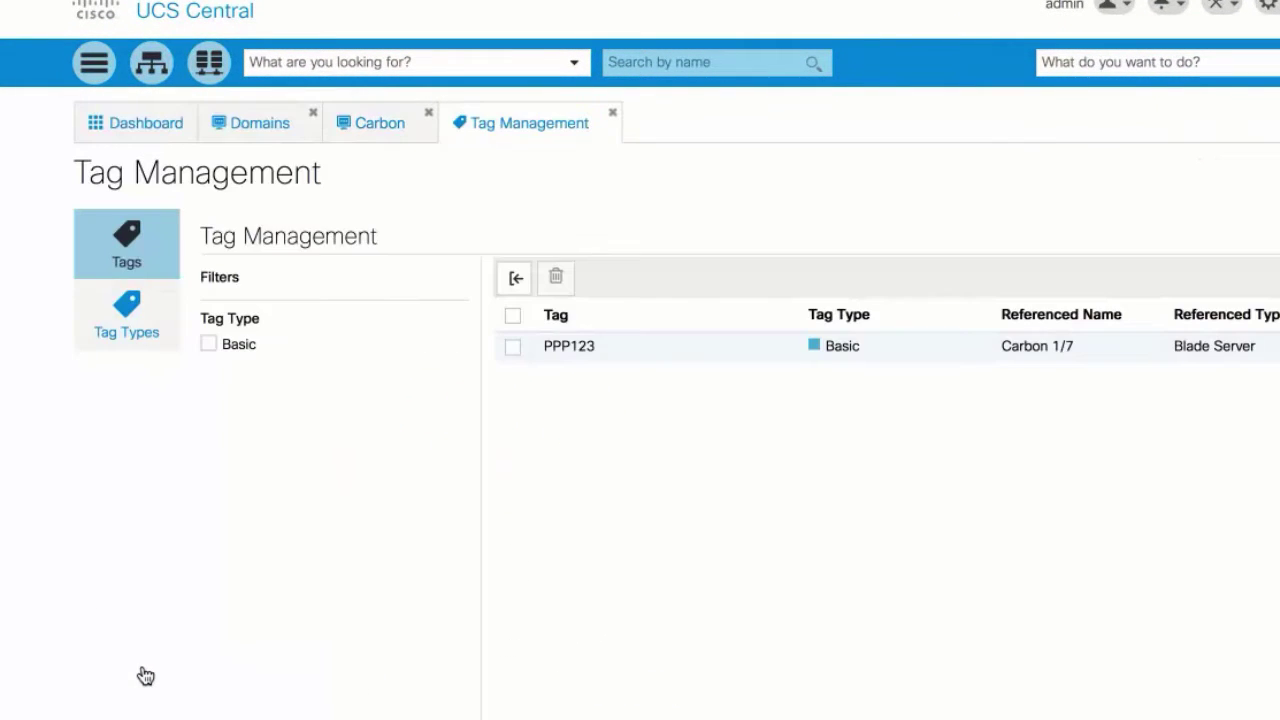
left_click(125, 323)
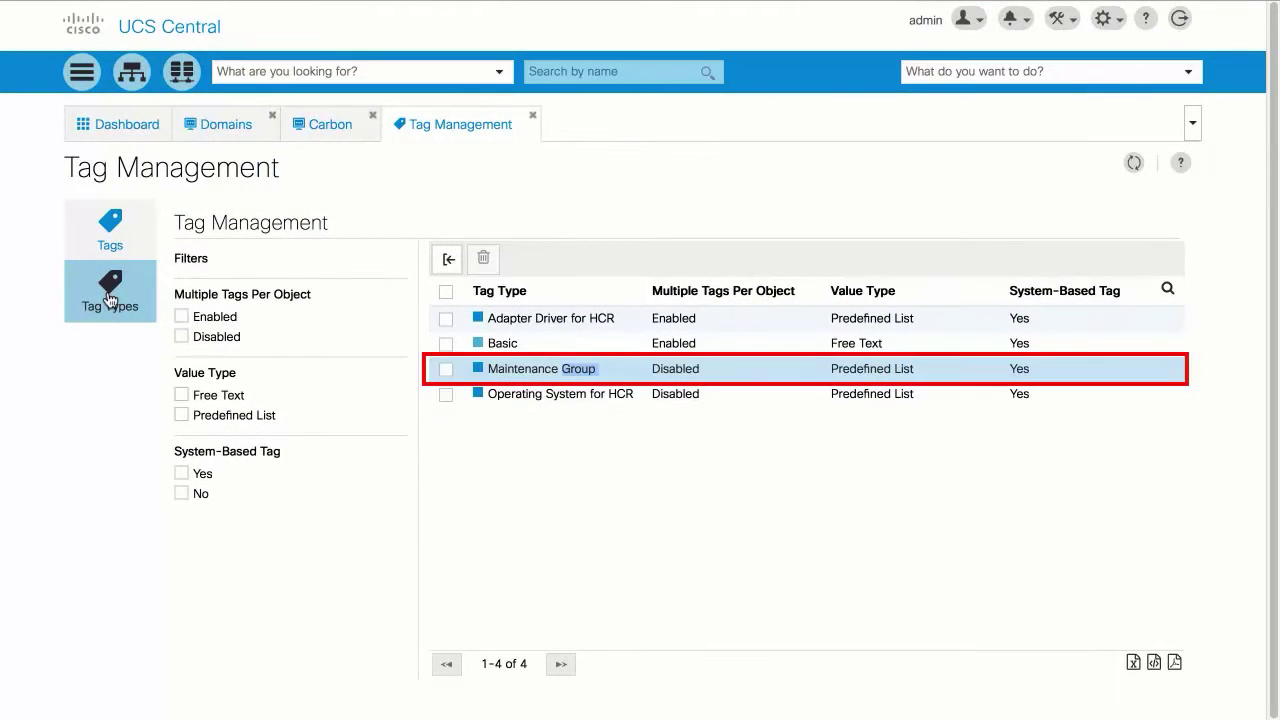
left_click(577, 369)
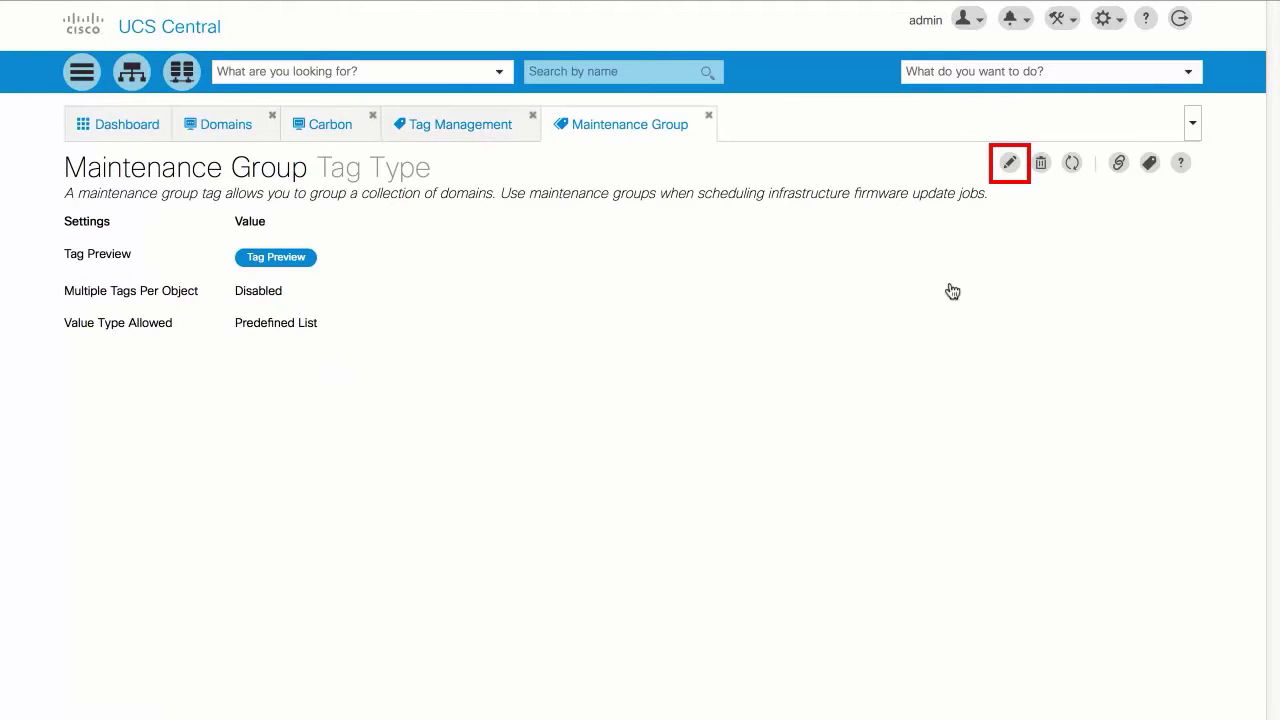
left_click(1010, 165)
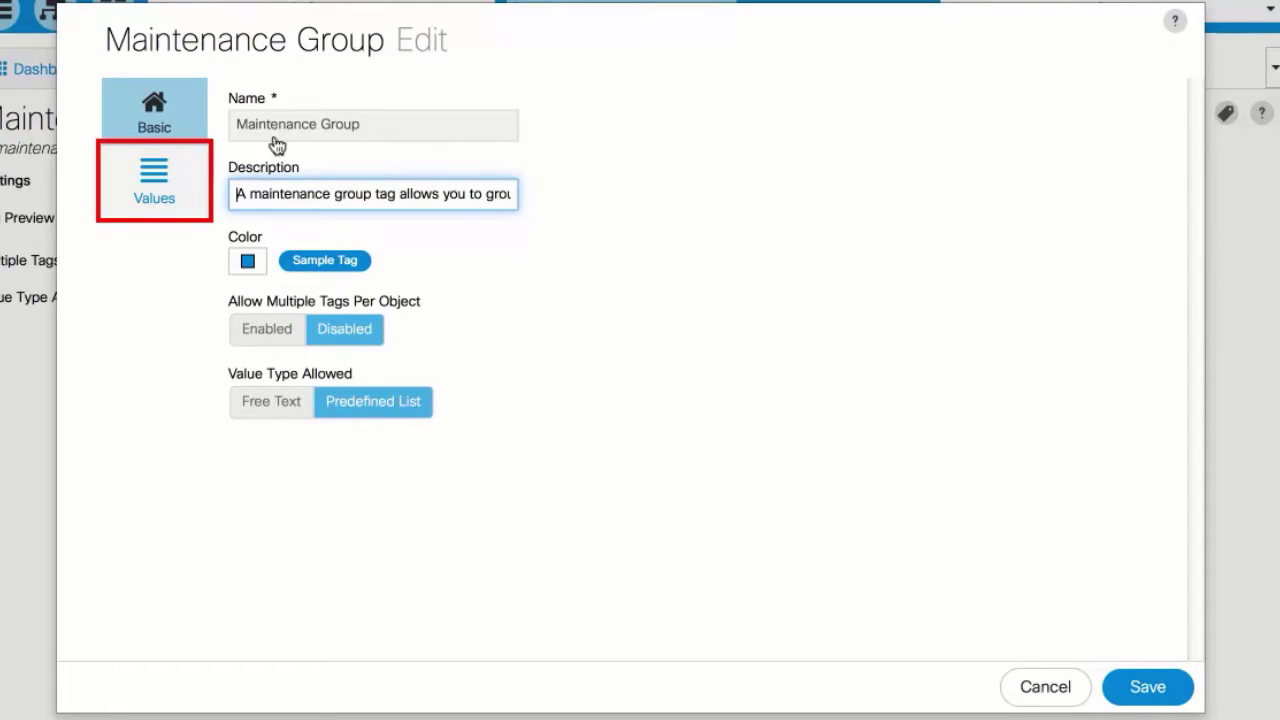
left_click(155, 181)
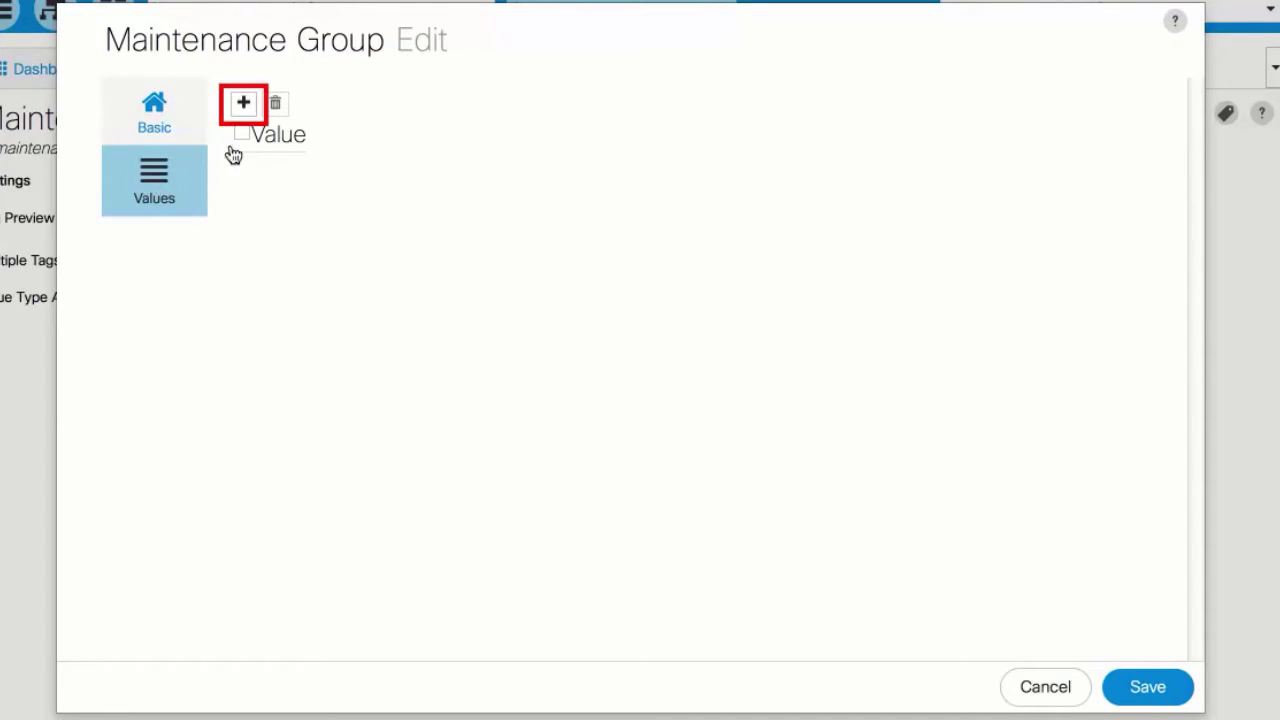
left_click(243, 104)
type("tag1")
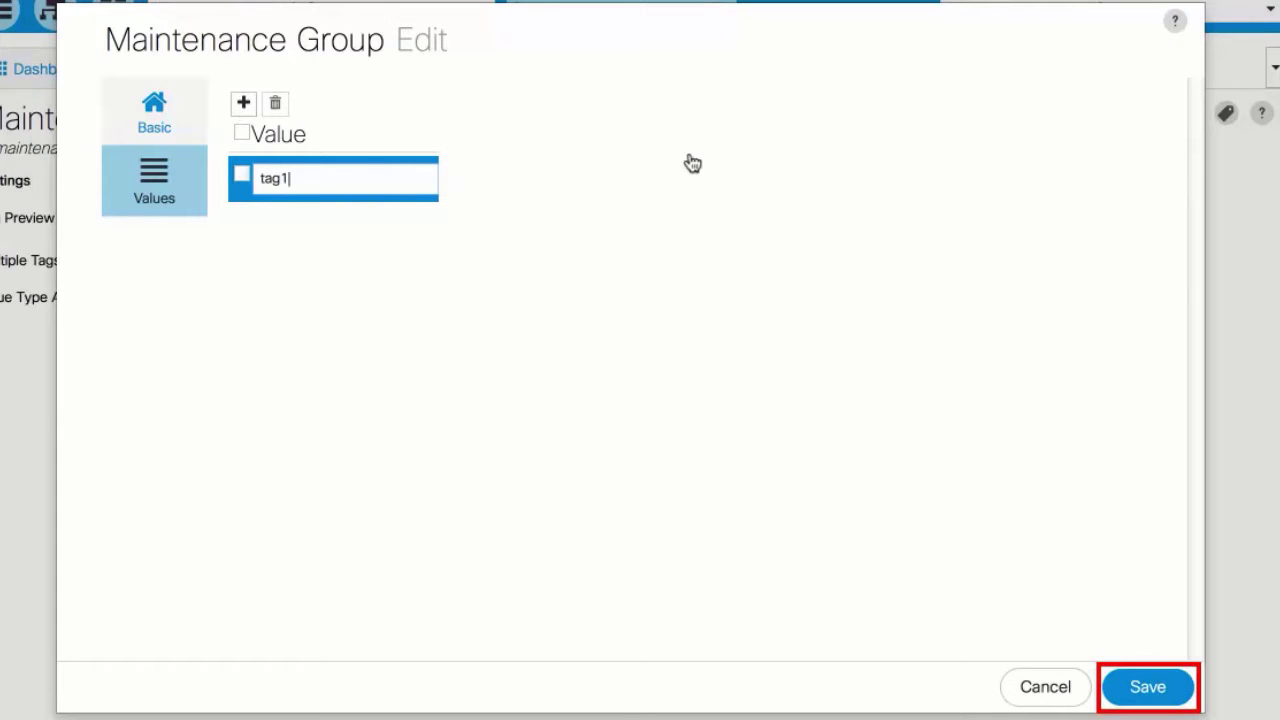
left_click(1147, 690)
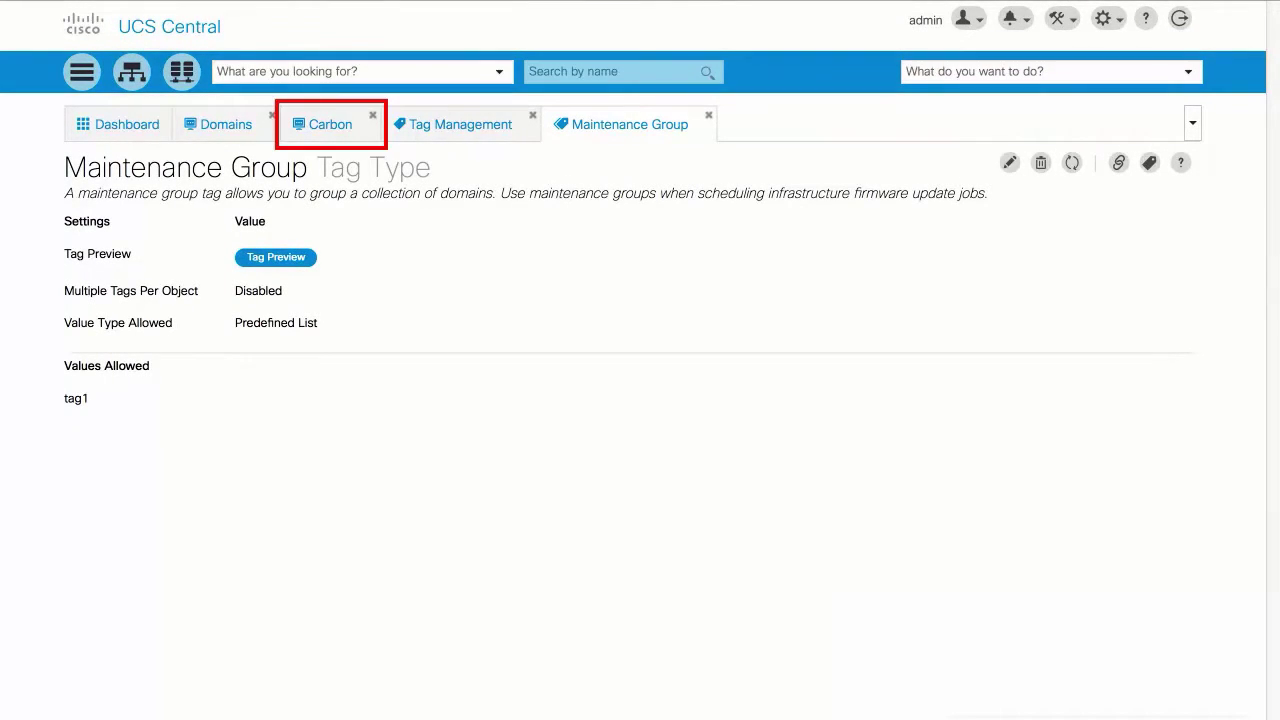
Attach a Maintenance Group tag with value tag1 to the Carbon domain
left_click(331, 127)
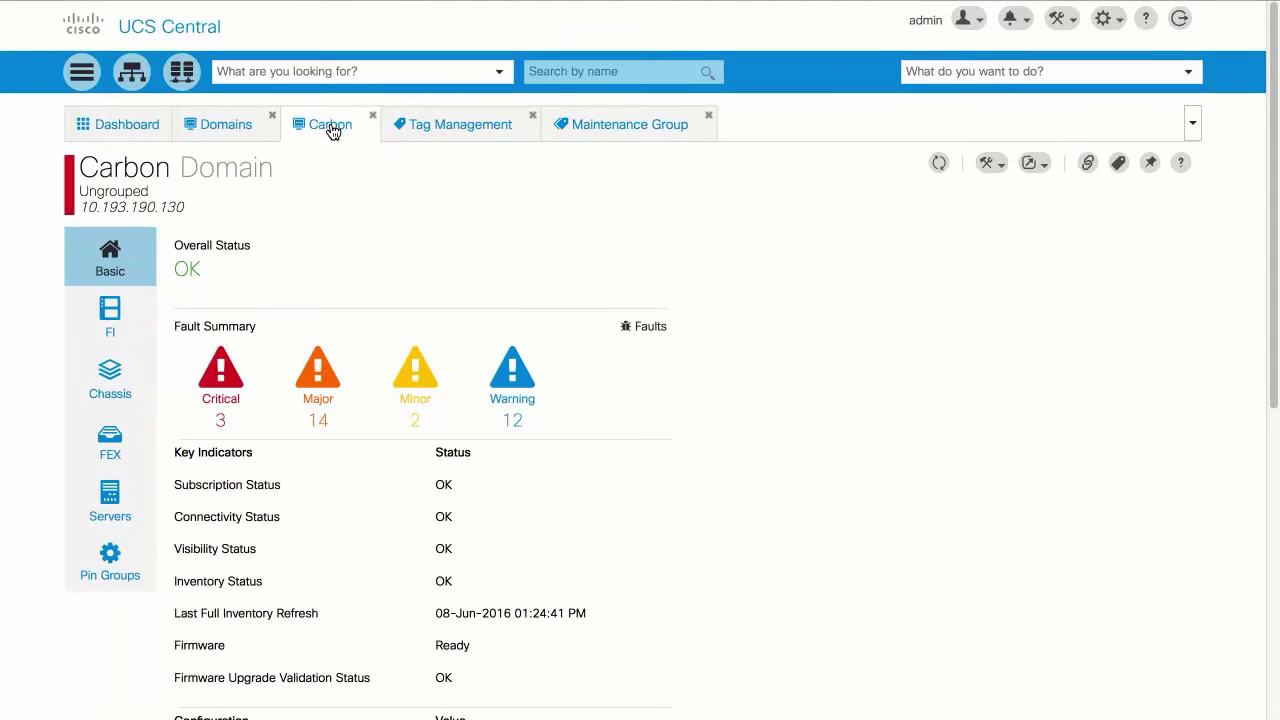
left_click(1078, 204)
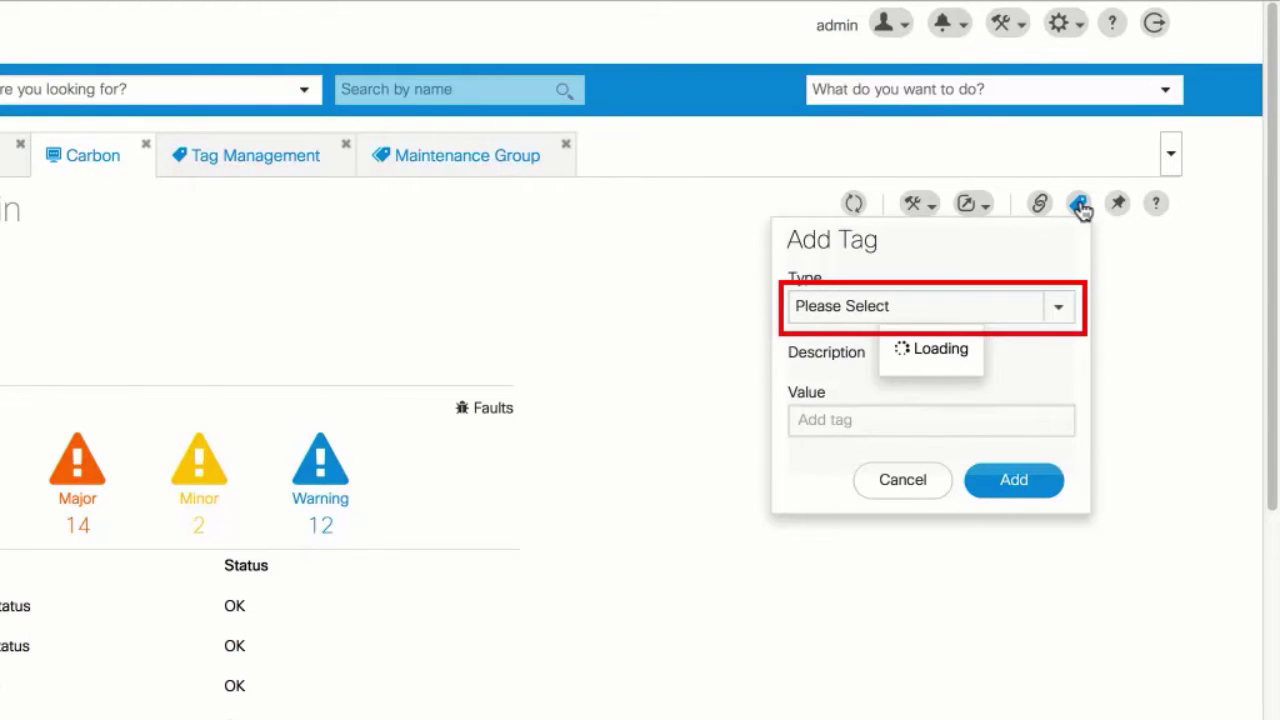
left_click(1059, 310)
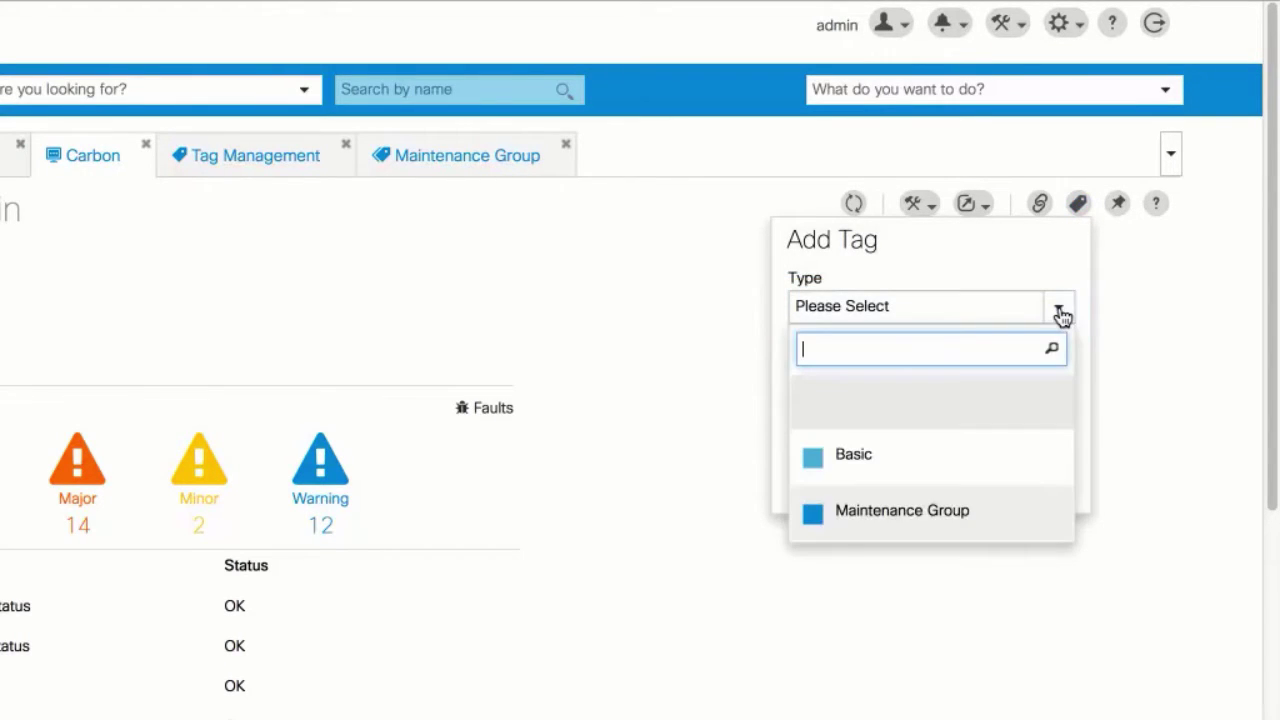
left_click(905, 515)
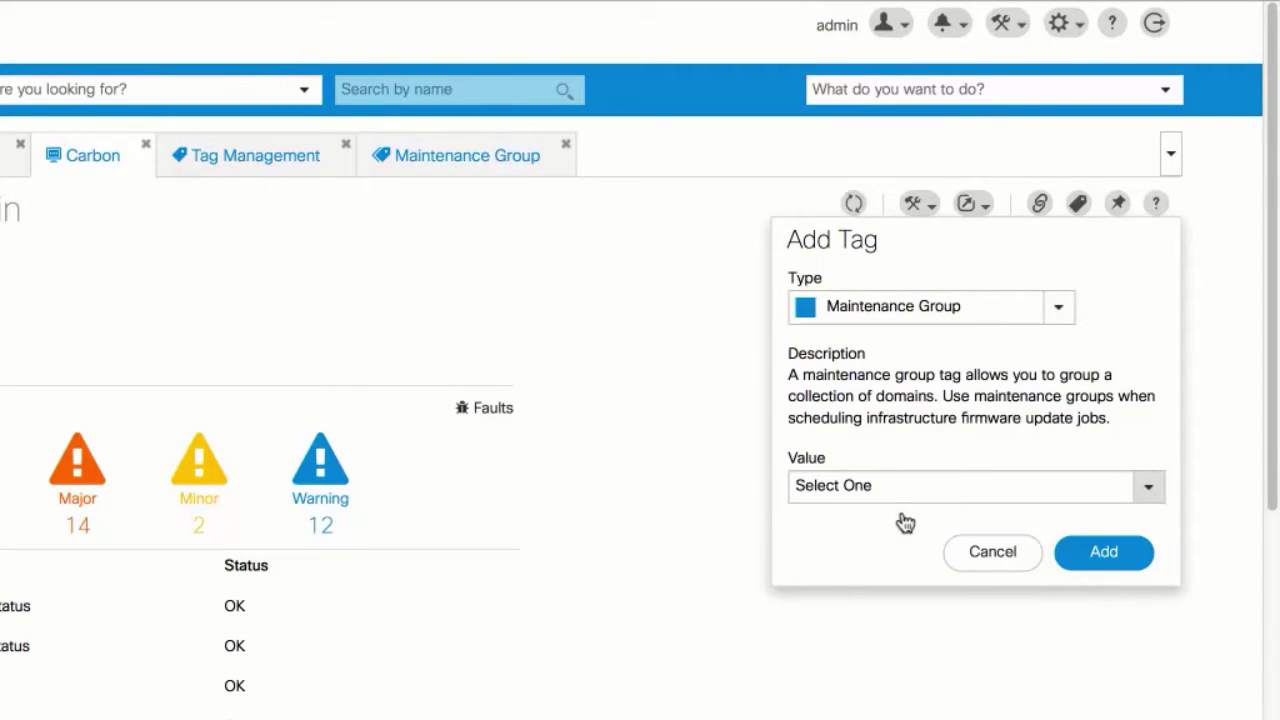
left_click(1150, 492)
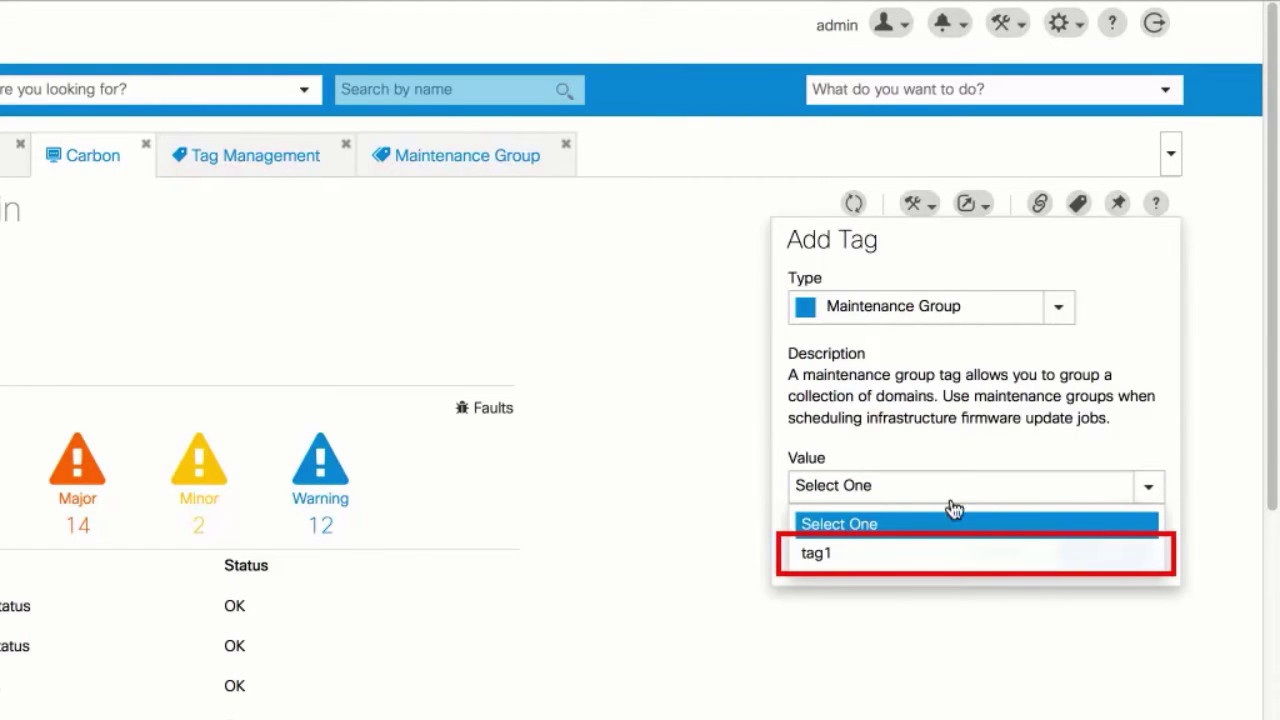
left_click(861, 556)
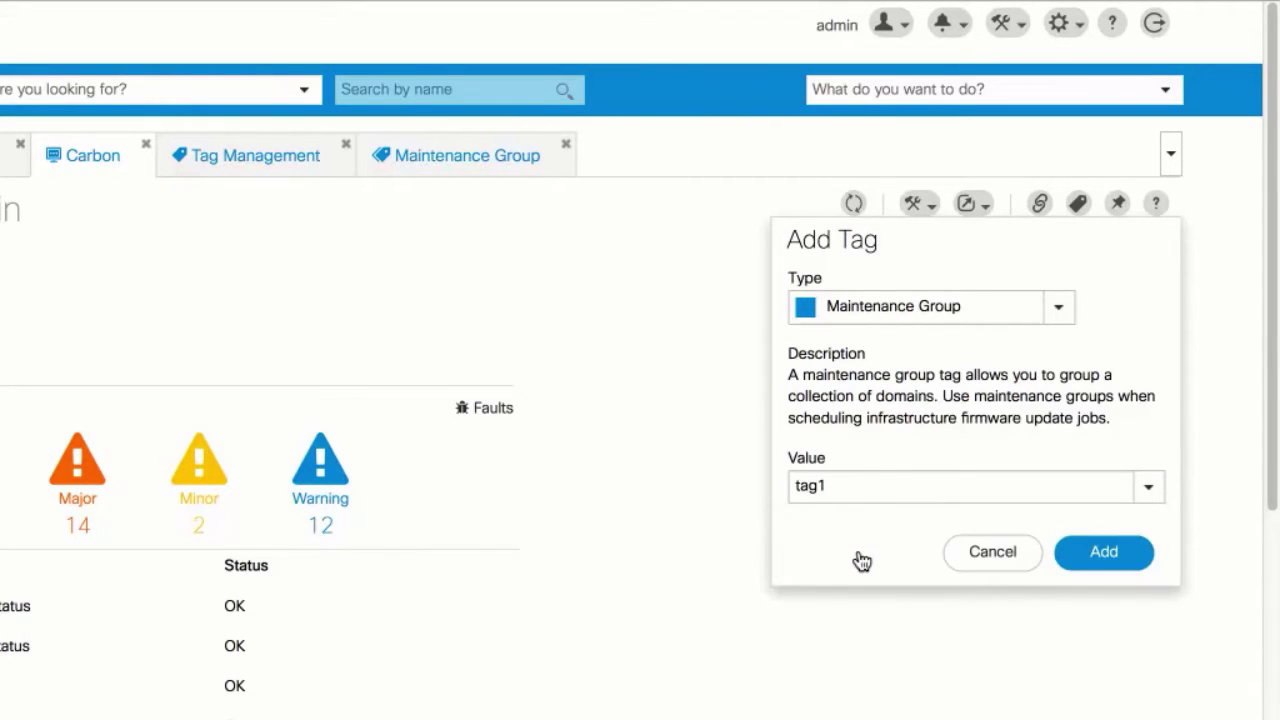
left_click(1106, 559)
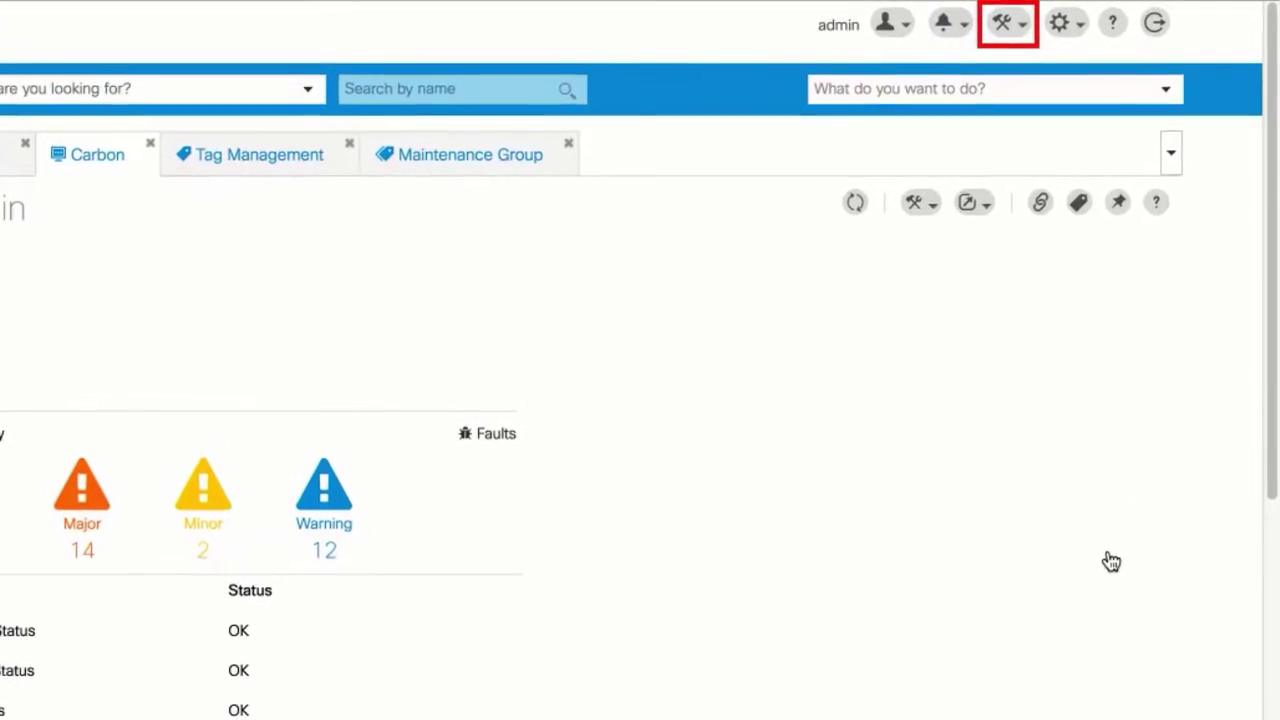
Go to Firmware Management and start Schedule Infrastructure Firmware Update
left_click(1005, 24)
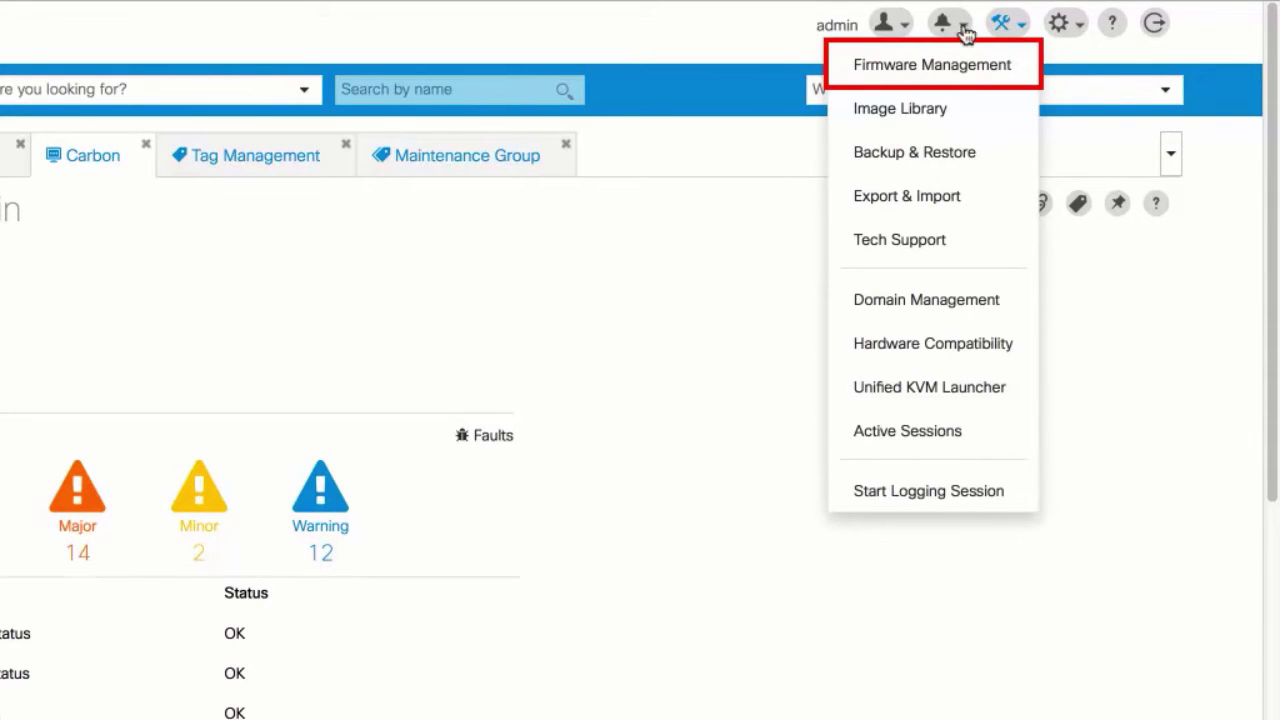
left_click(932, 70)
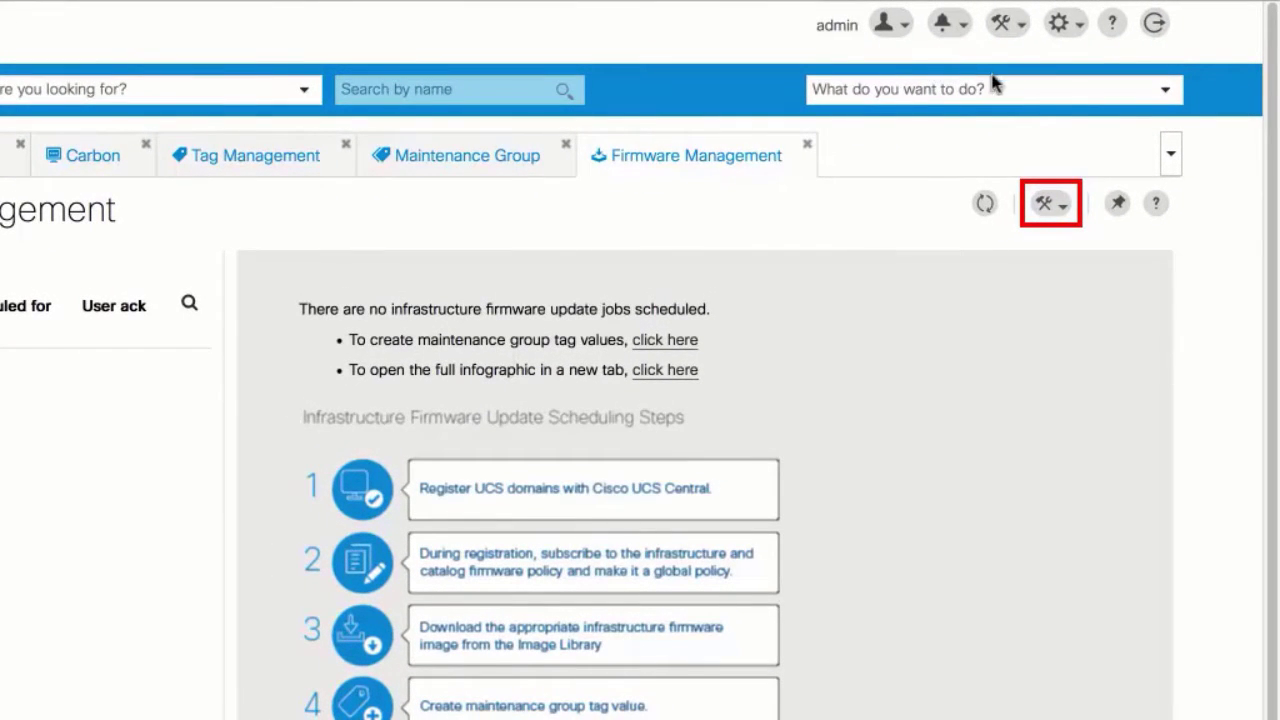
left_click(1050, 206)
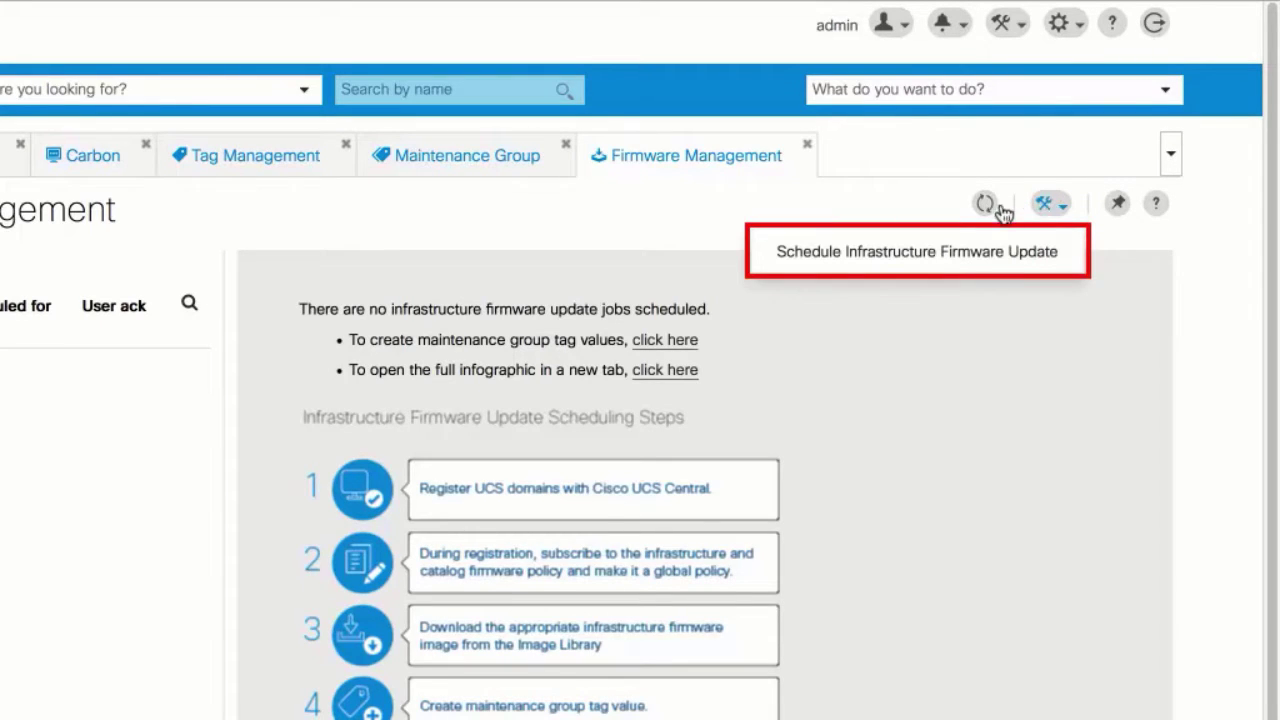
left_click(931, 256)
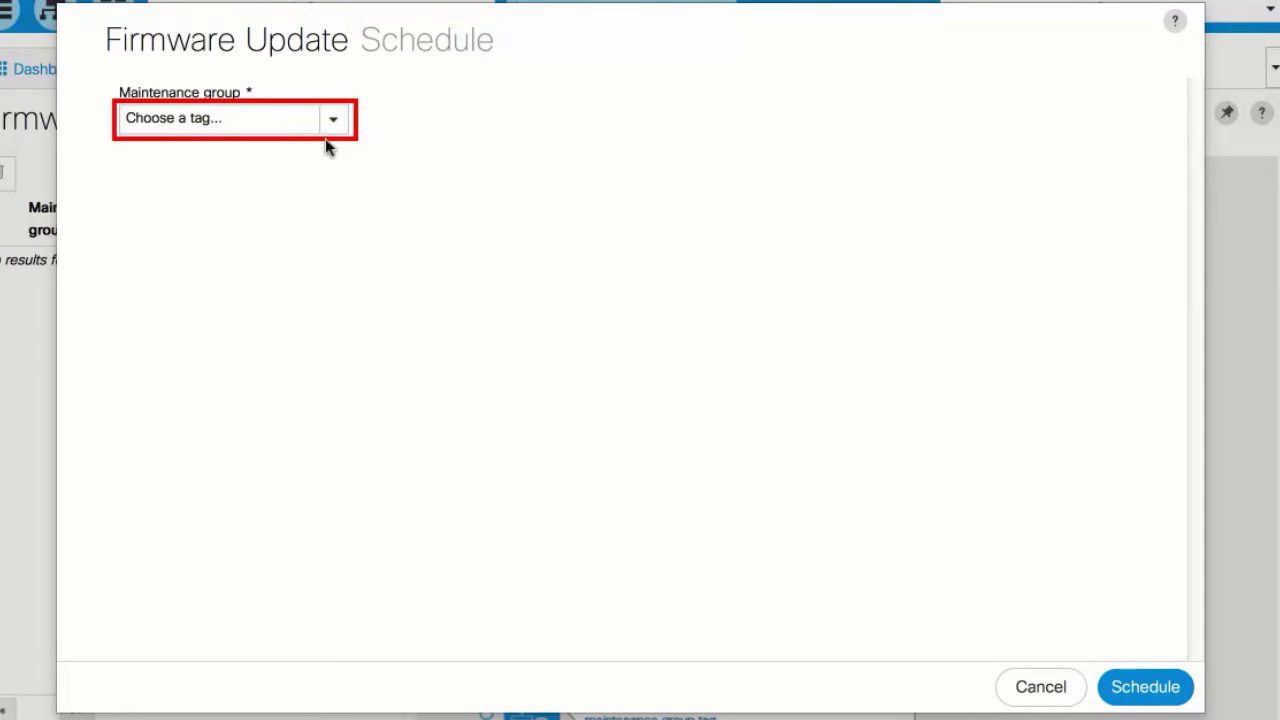
Choose maintenance group tag1 and version 2.2(4c)A for the UCS 6100/6200 interconnects
left_click(213, 122)
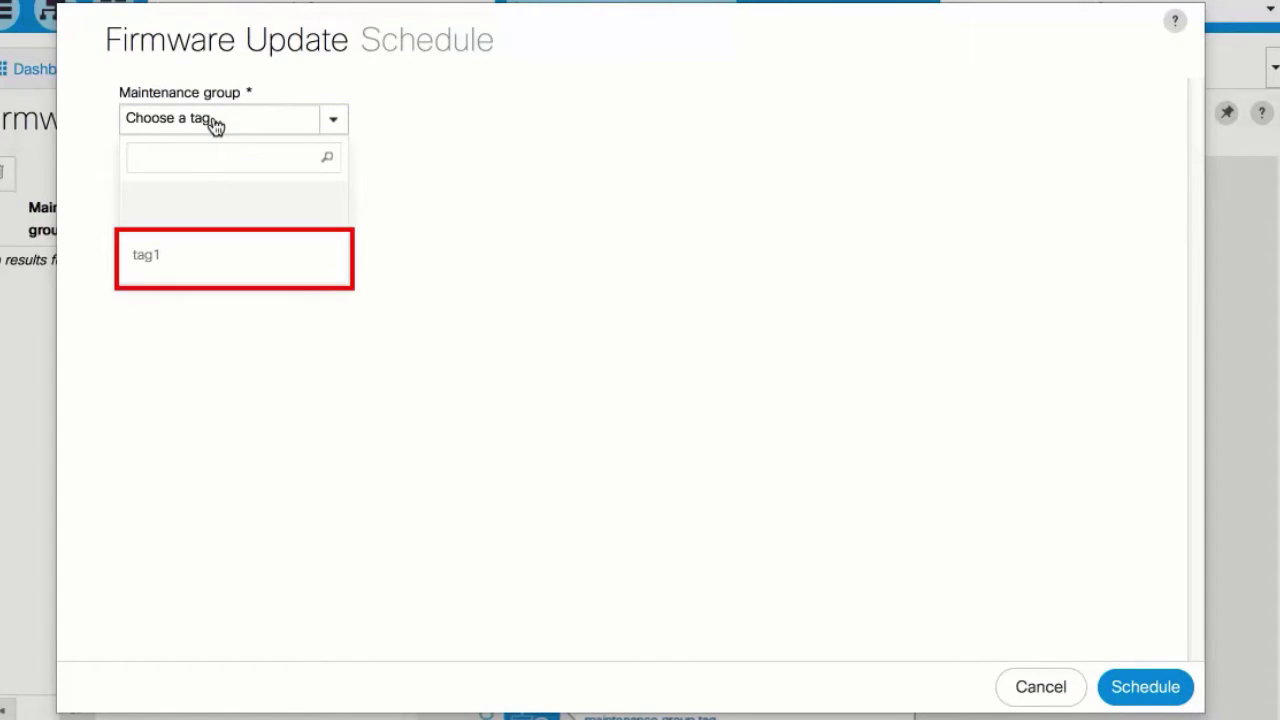
left_click(175, 258)
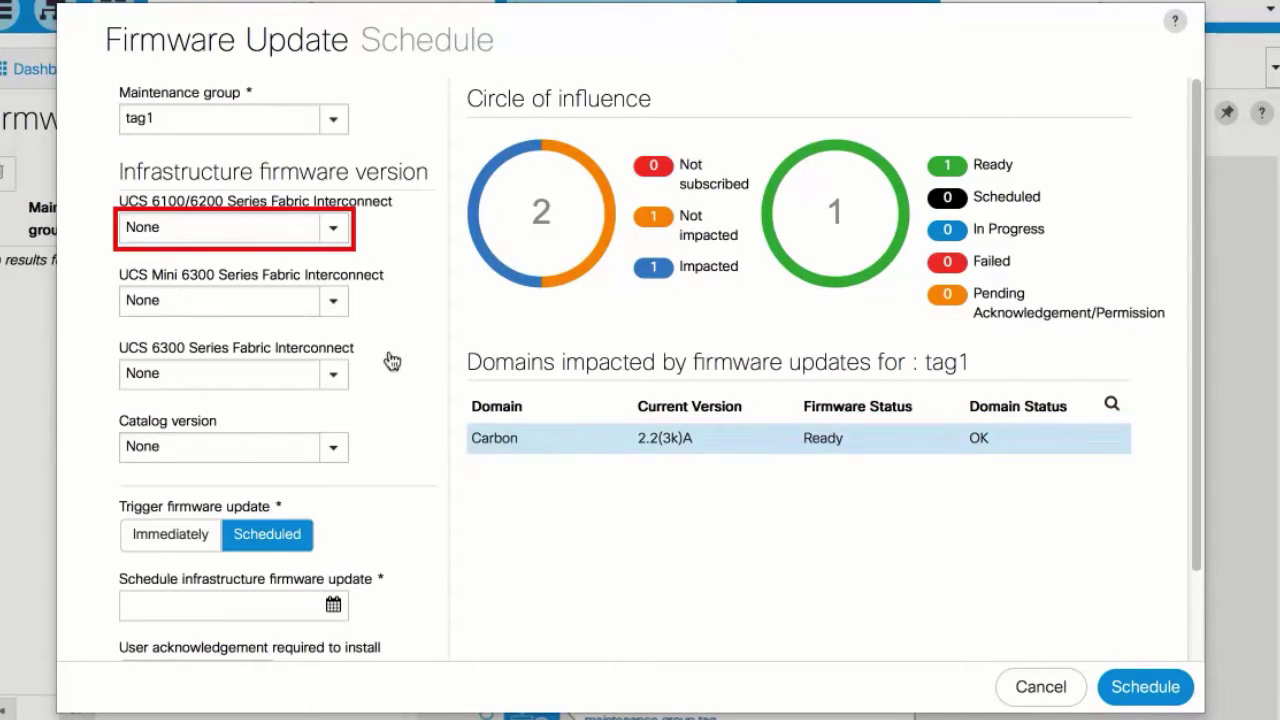
left_click(335, 233)
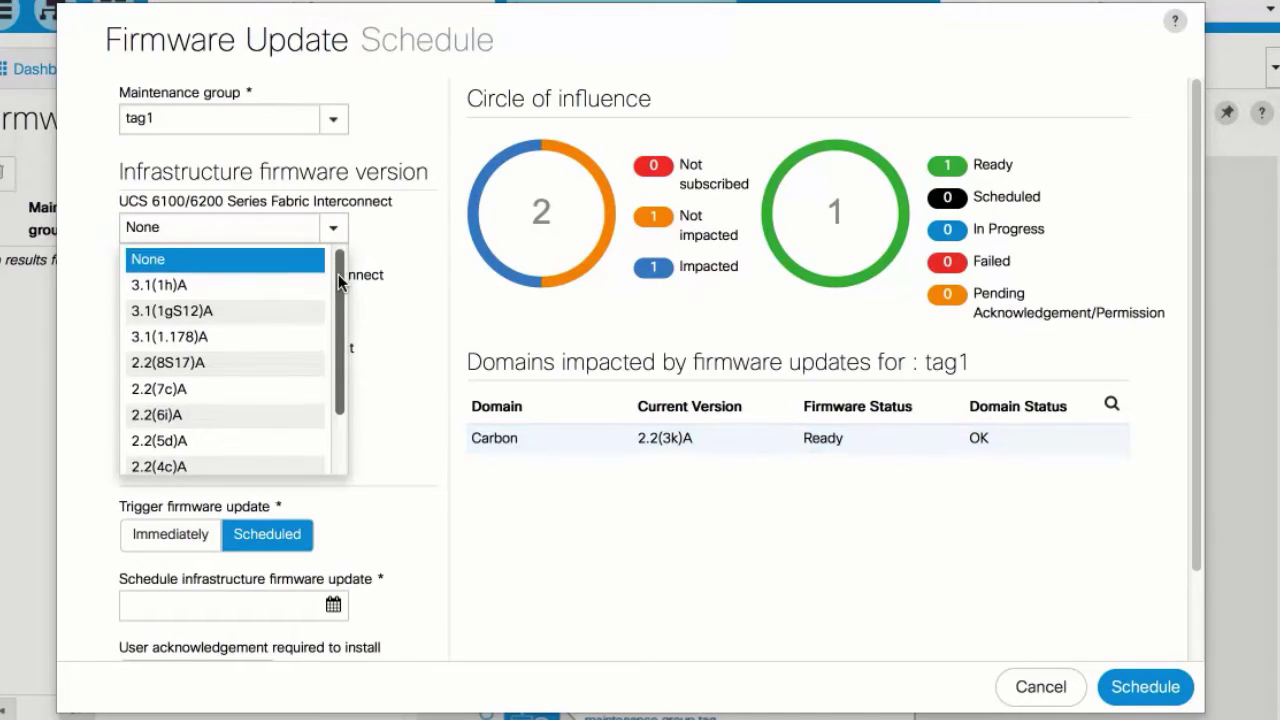
left_click_drag(338, 284, 333, 348)
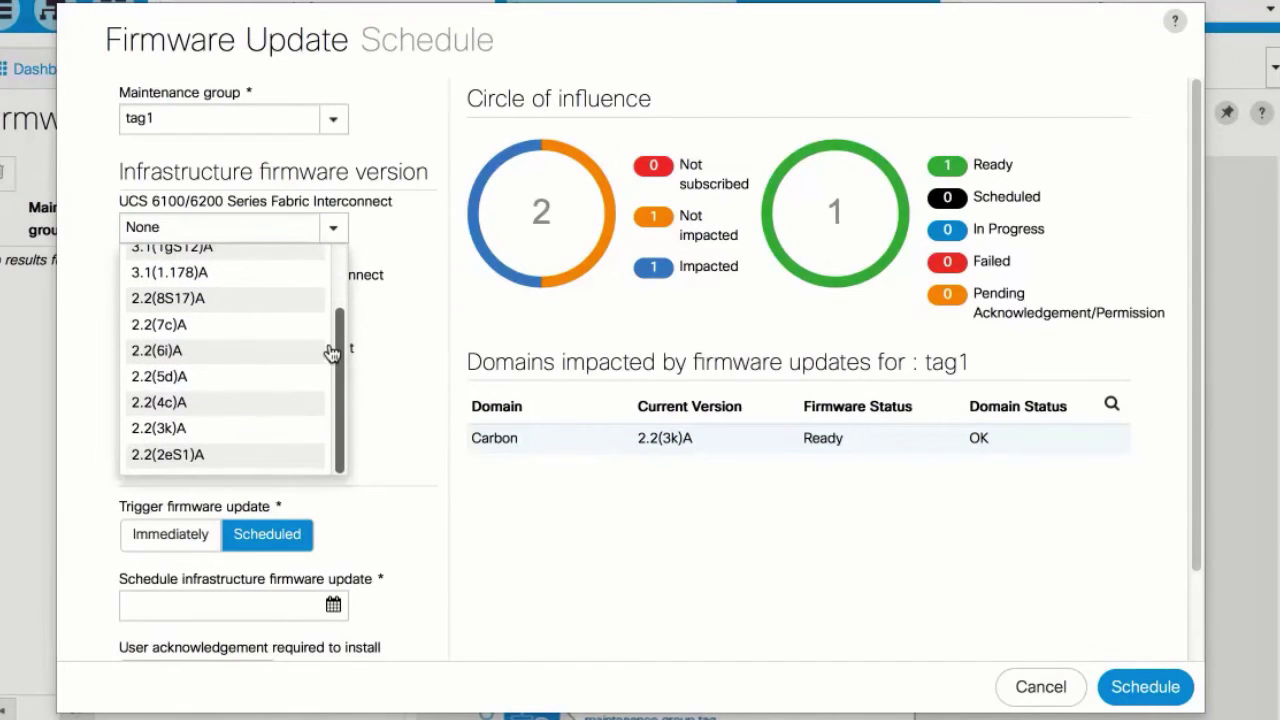
left_click(202, 404)
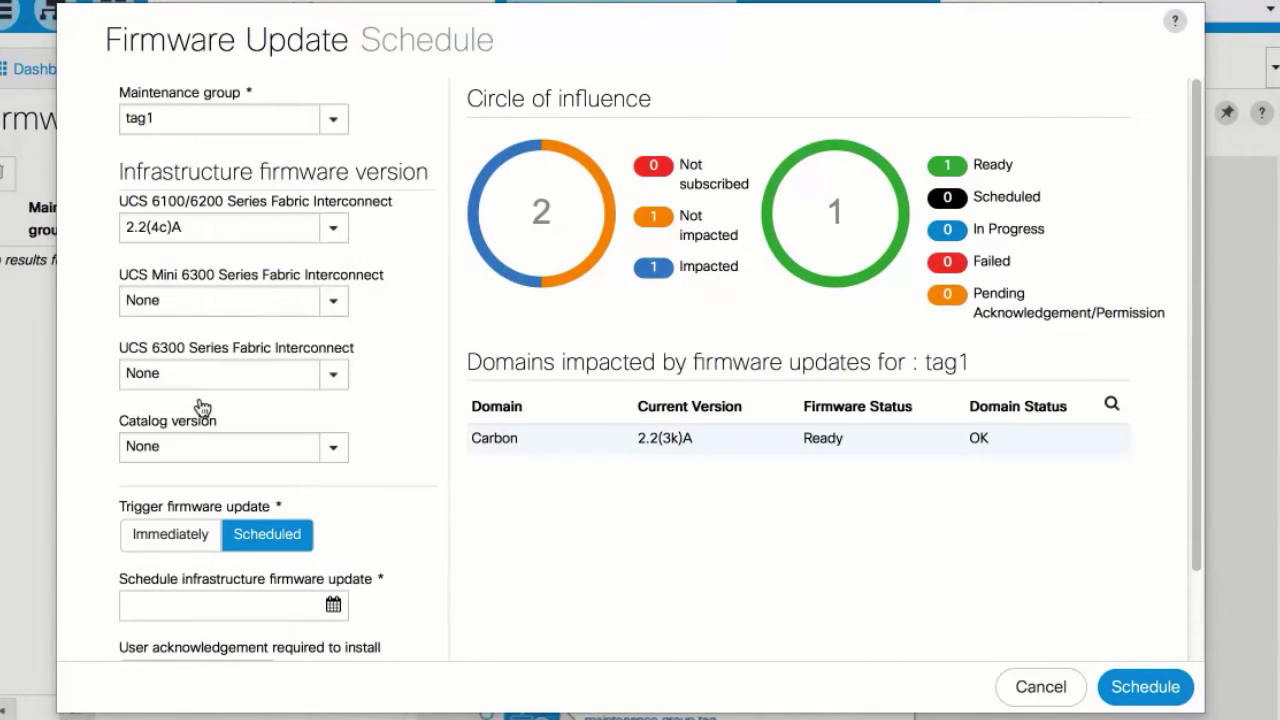
Leave Catalog at None, set Trigger to Immediately, and schedule the update
left_click(334, 450)
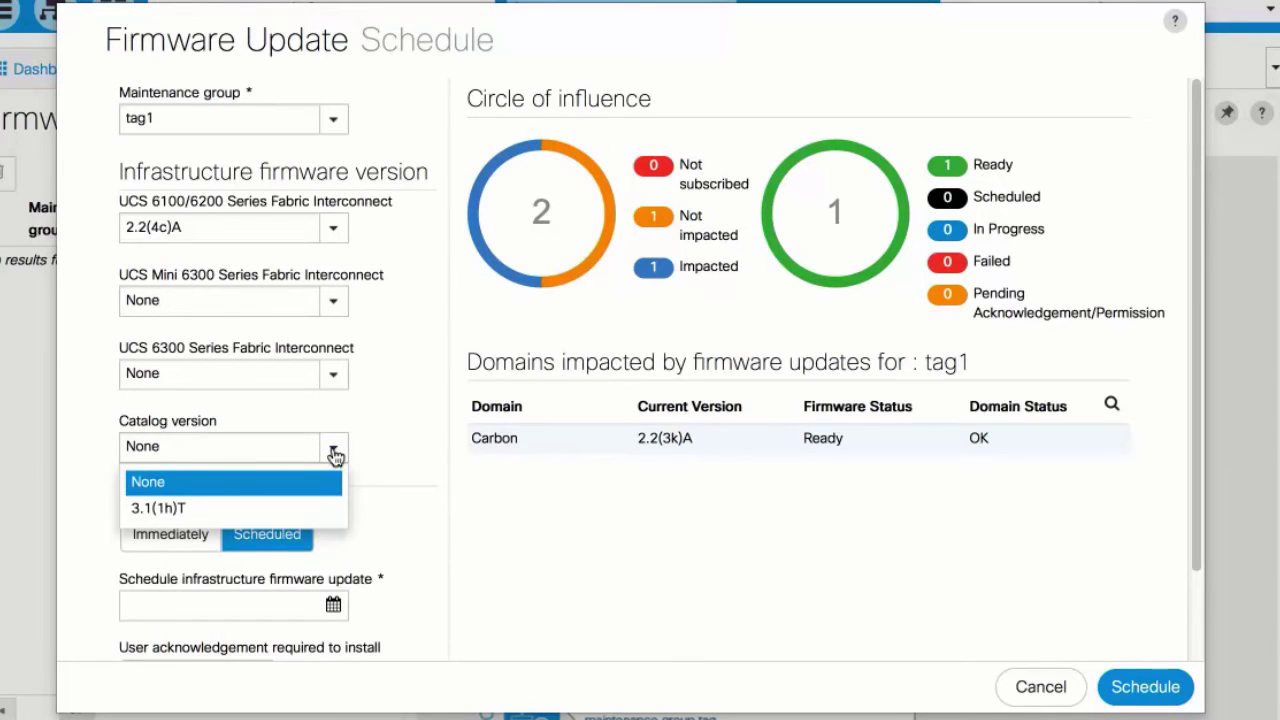
left_click(334, 450)
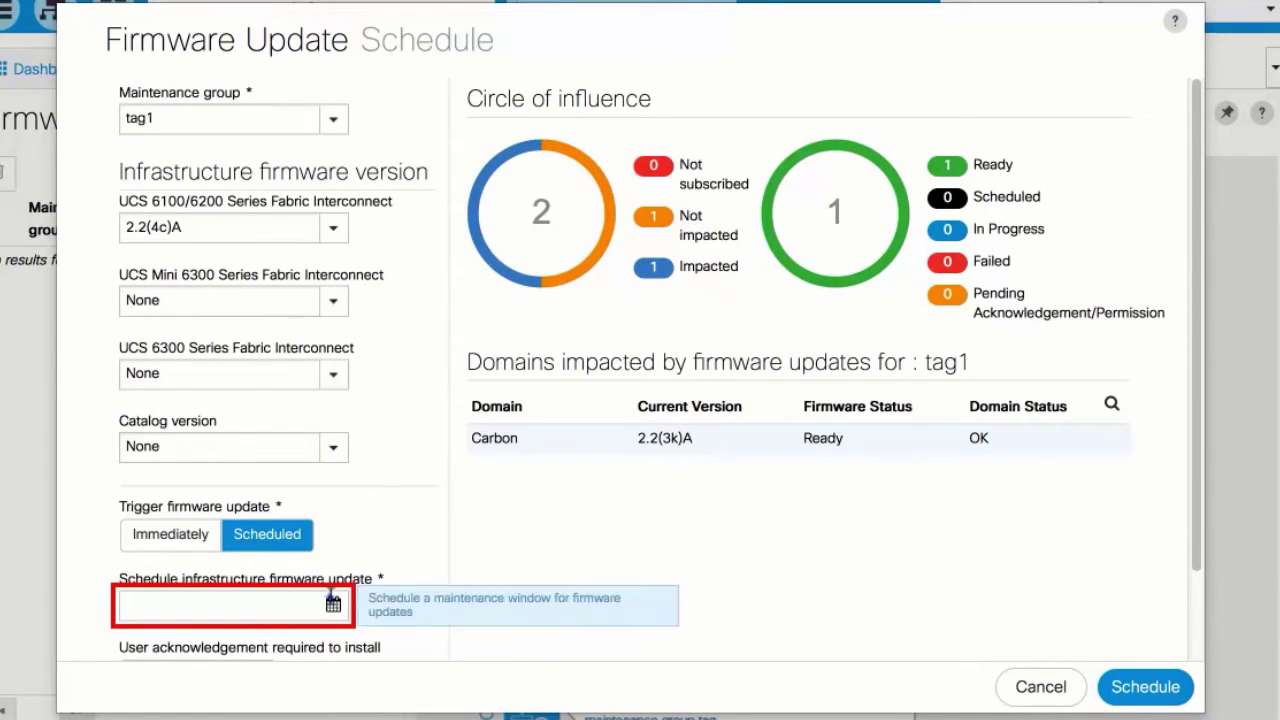
left_click(333, 604)
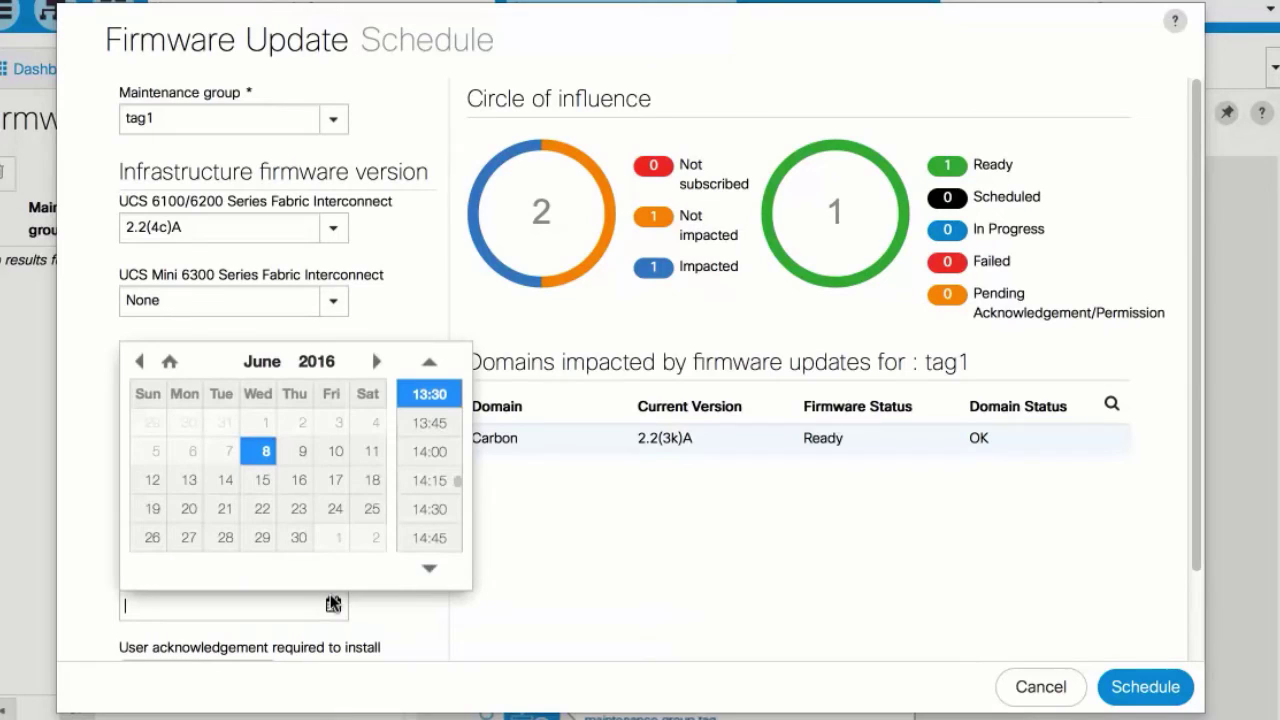
left_click(498, 487)
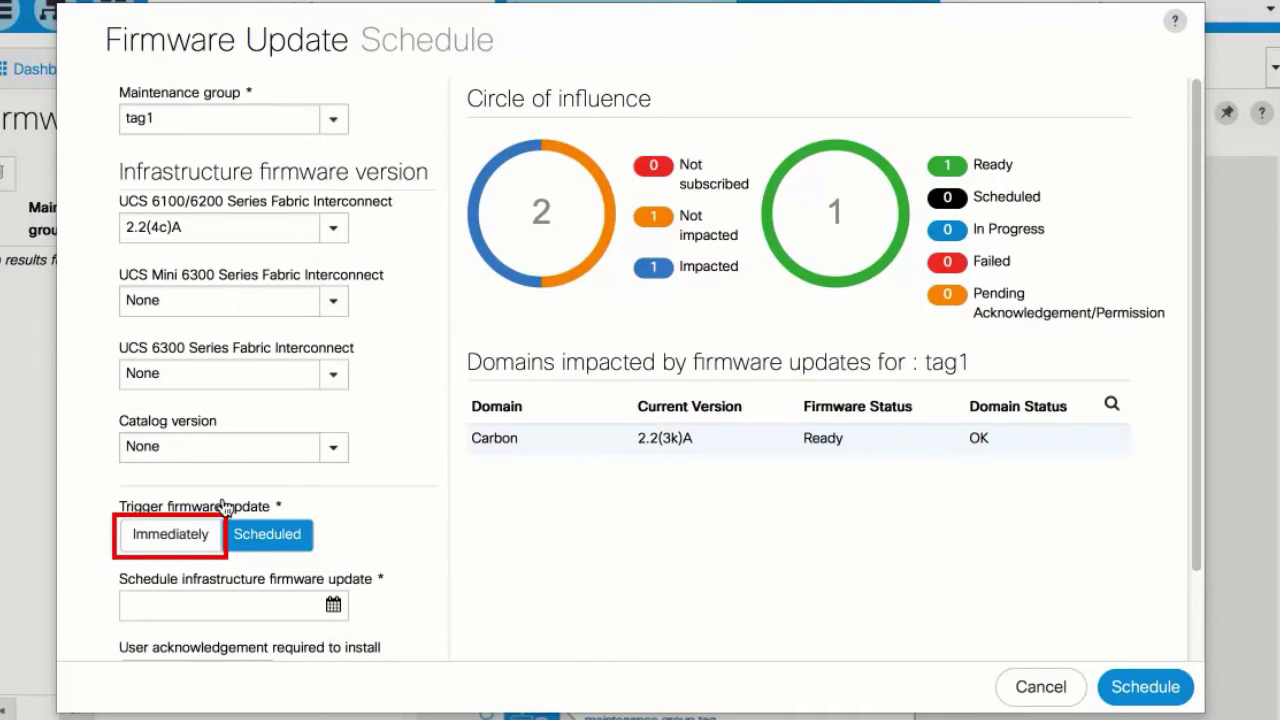
left_click(176, 538)
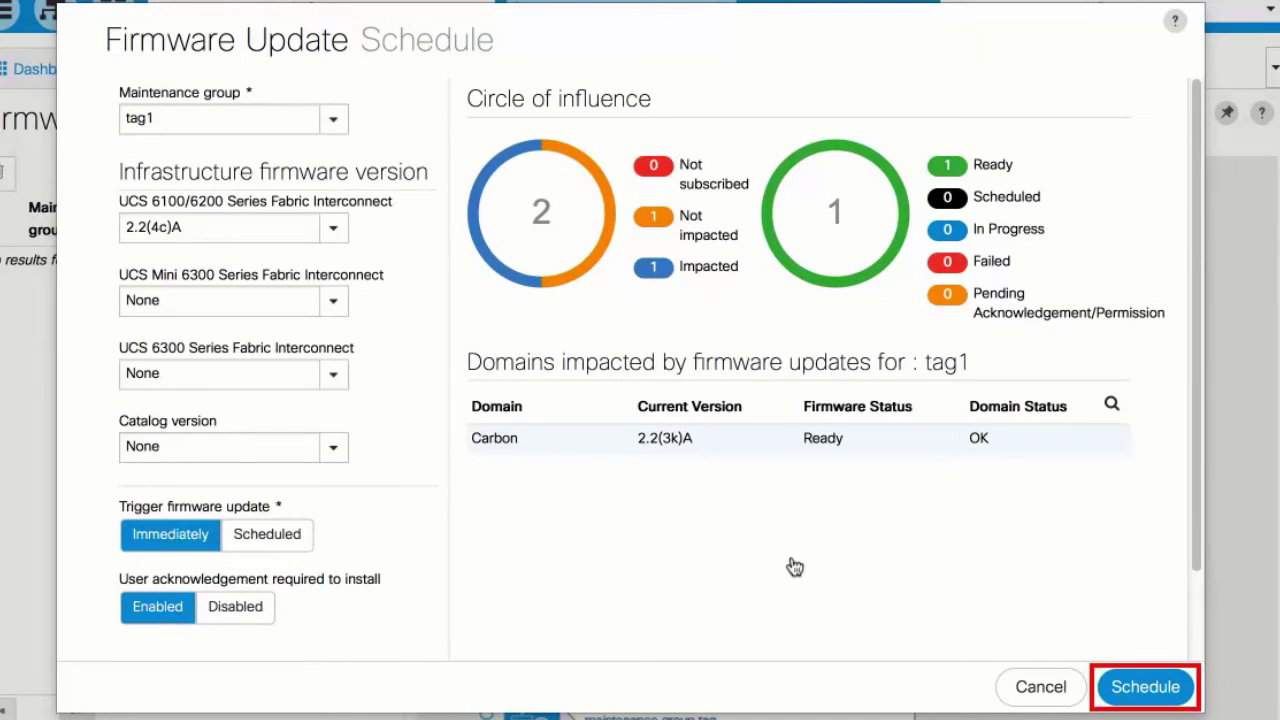
left_click(1143, 688)
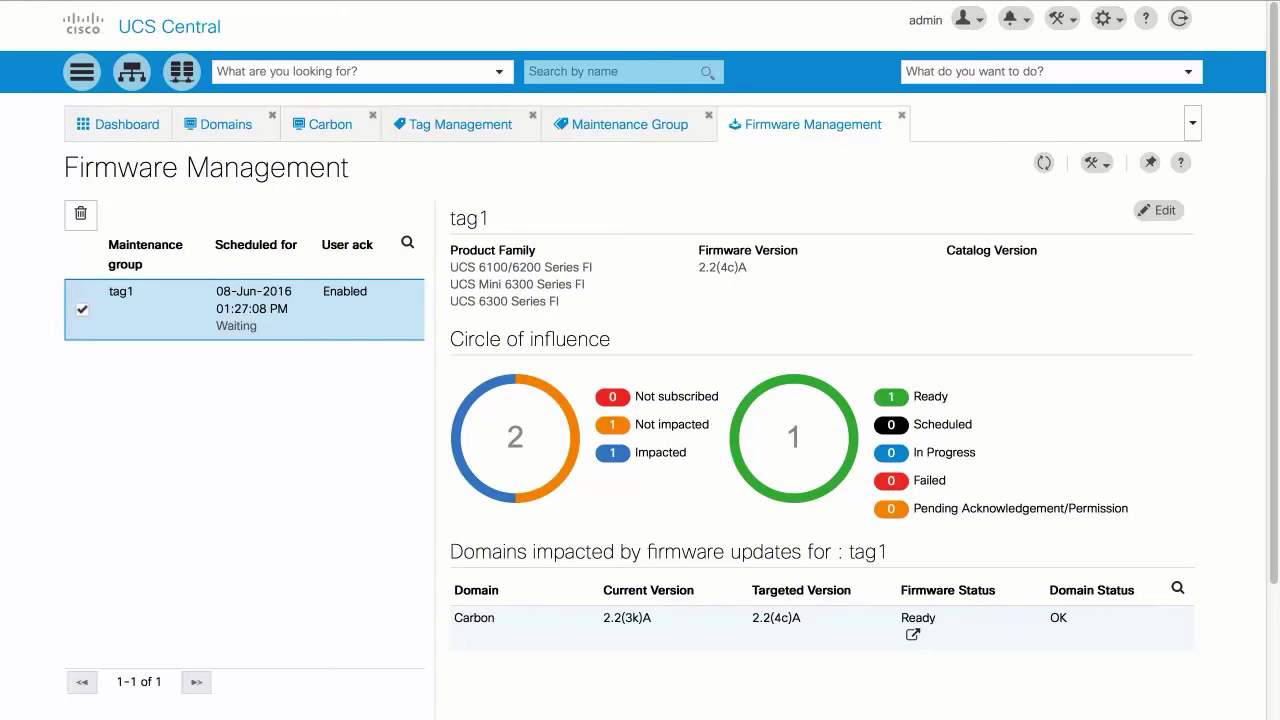
Refresh Firmware Management to show the waiting tag1 update for Carbon
left_click(1043, 162)
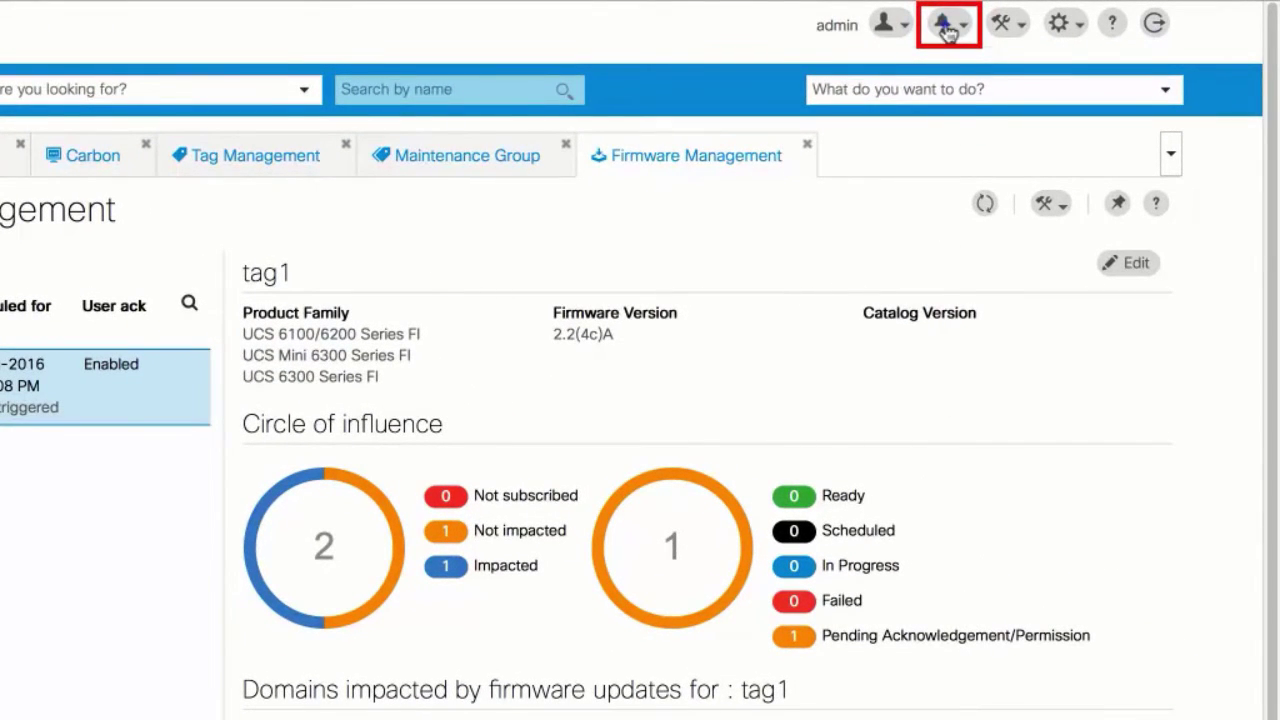
Acknowledge Carbon's Infra FW Update in Pending Activities
left_click(946, 26)
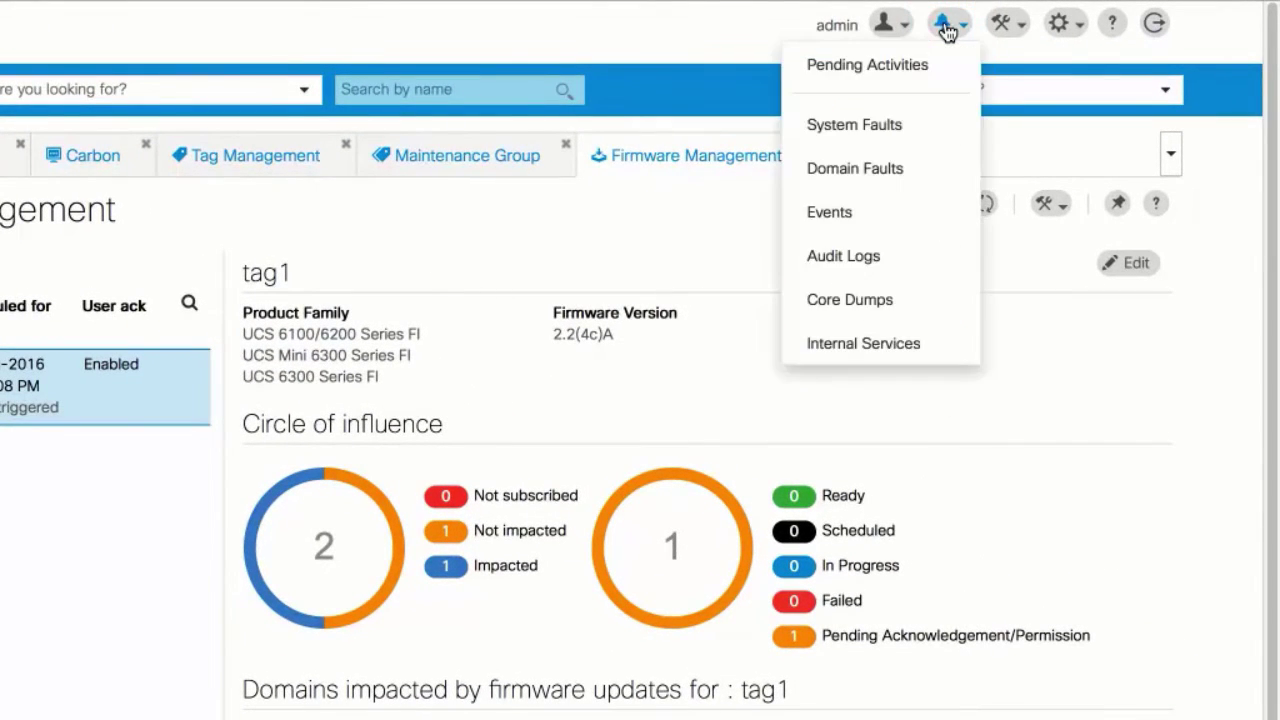
left_click(875, 68)
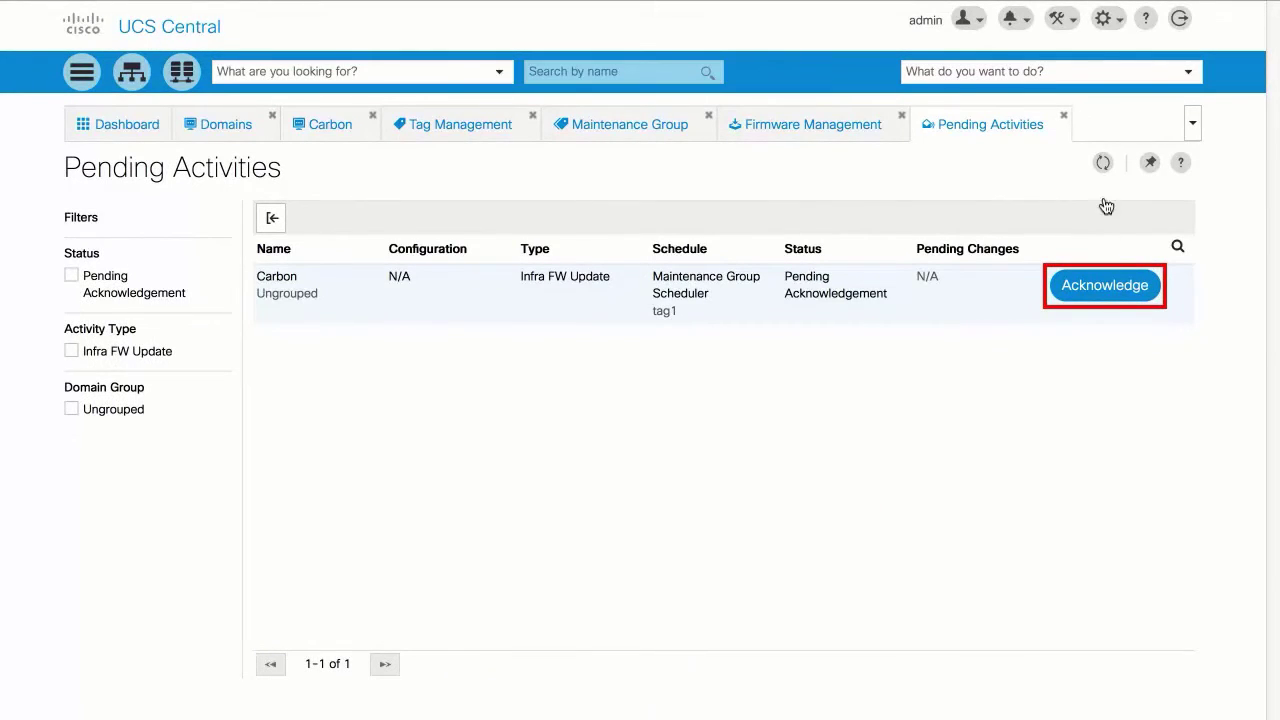
left_click(1108, 288)
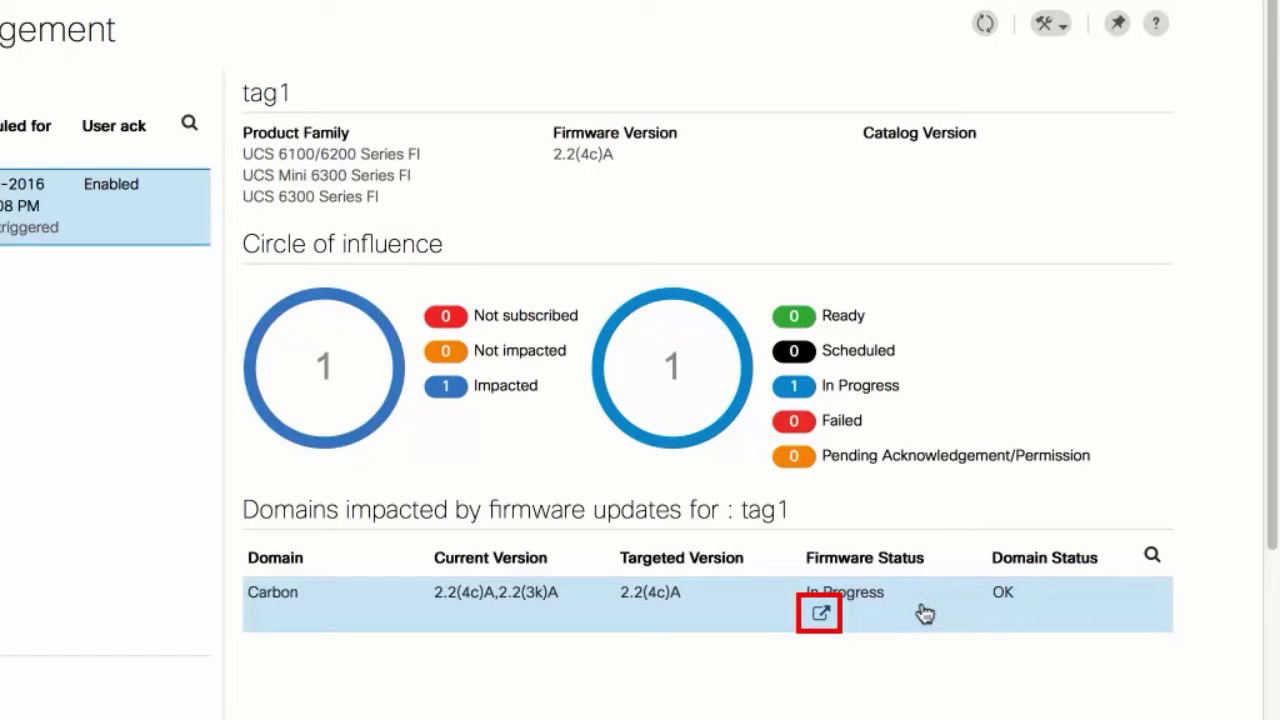
Inspect Carbon's update stages, including stage 10 Deploy Poll Update Of IOM, then close
left_click(820, 612)
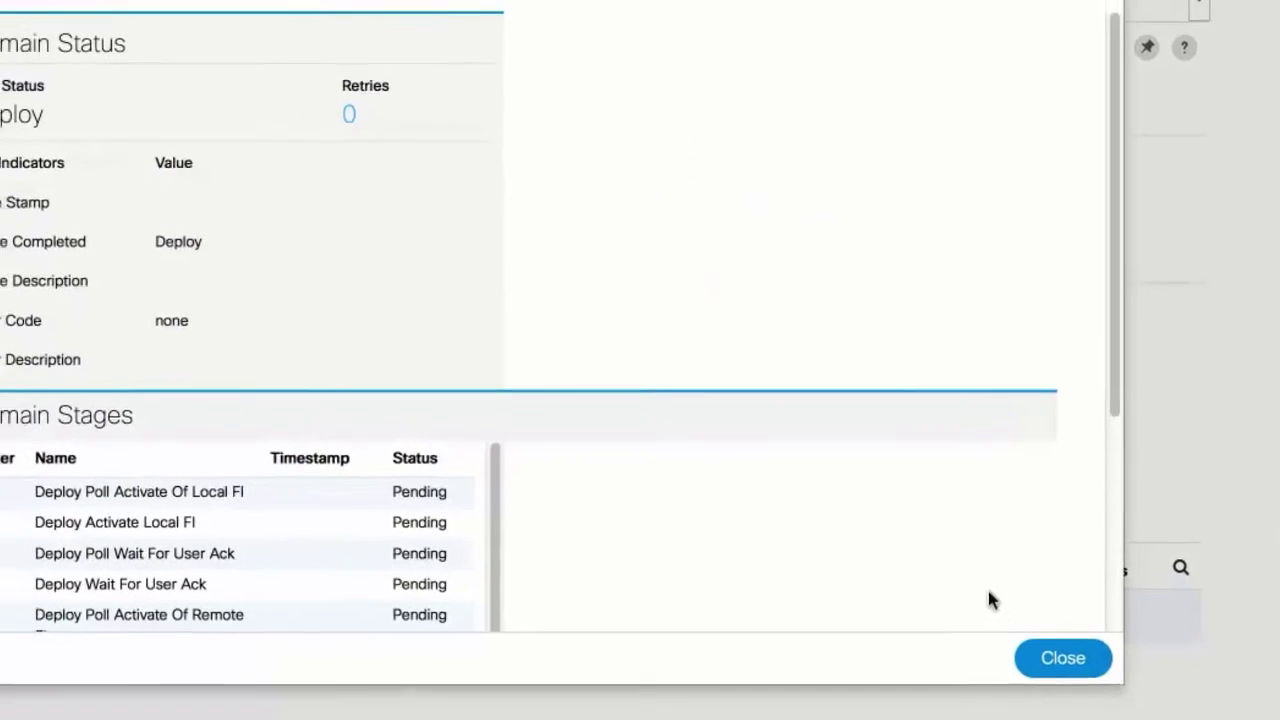
left_click_drag(1107, 274, 1108, 351)
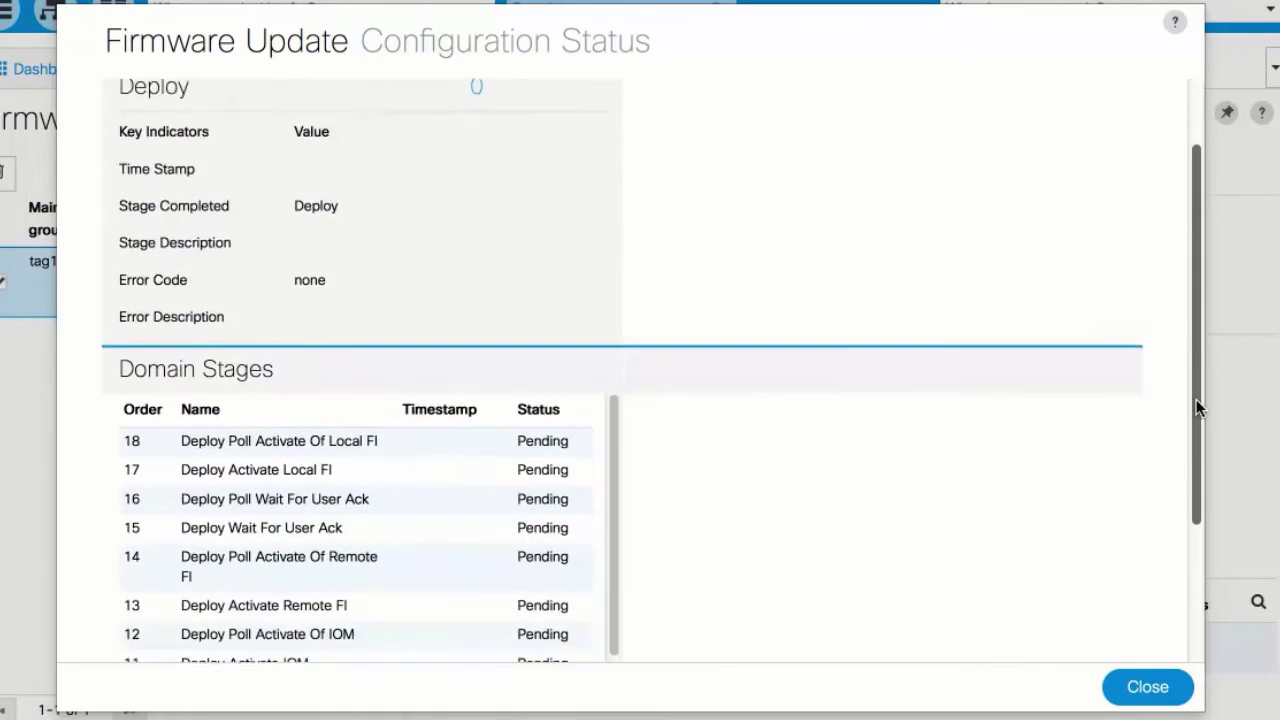
left_click_drag(1198, 407, 1198, 542)
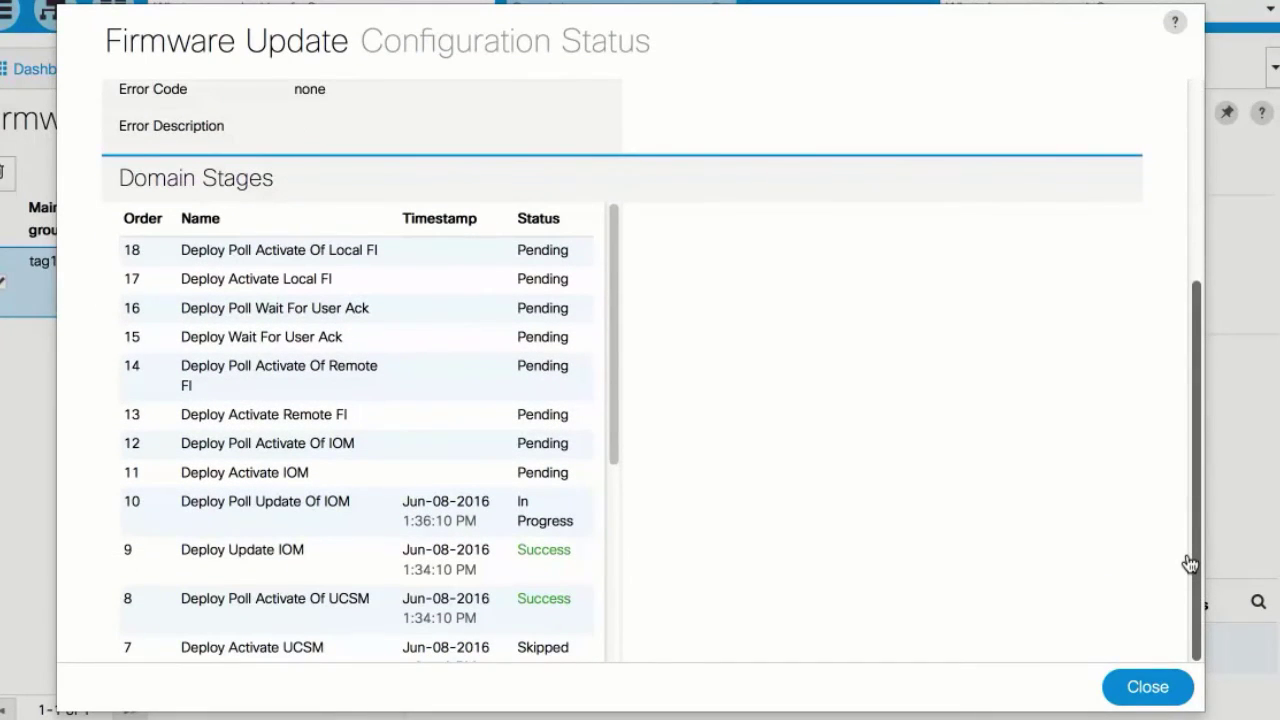
left_click(494, 527)
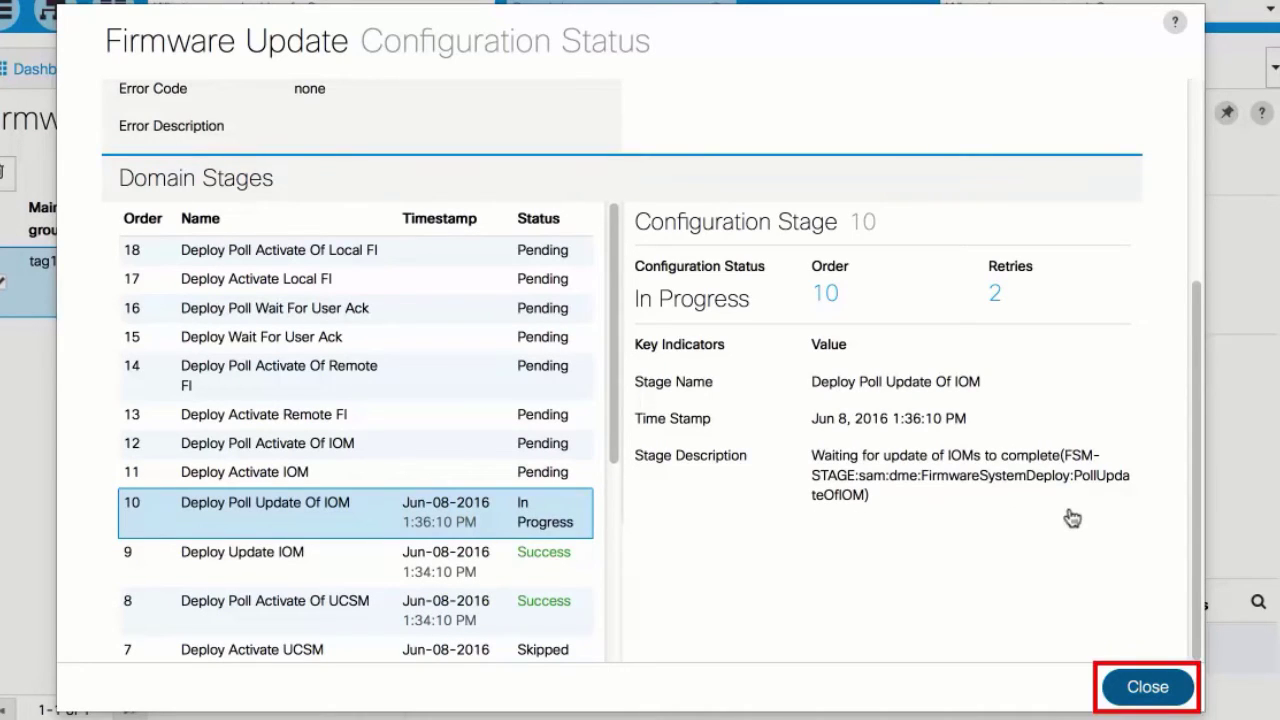
left_click(1147, 692)
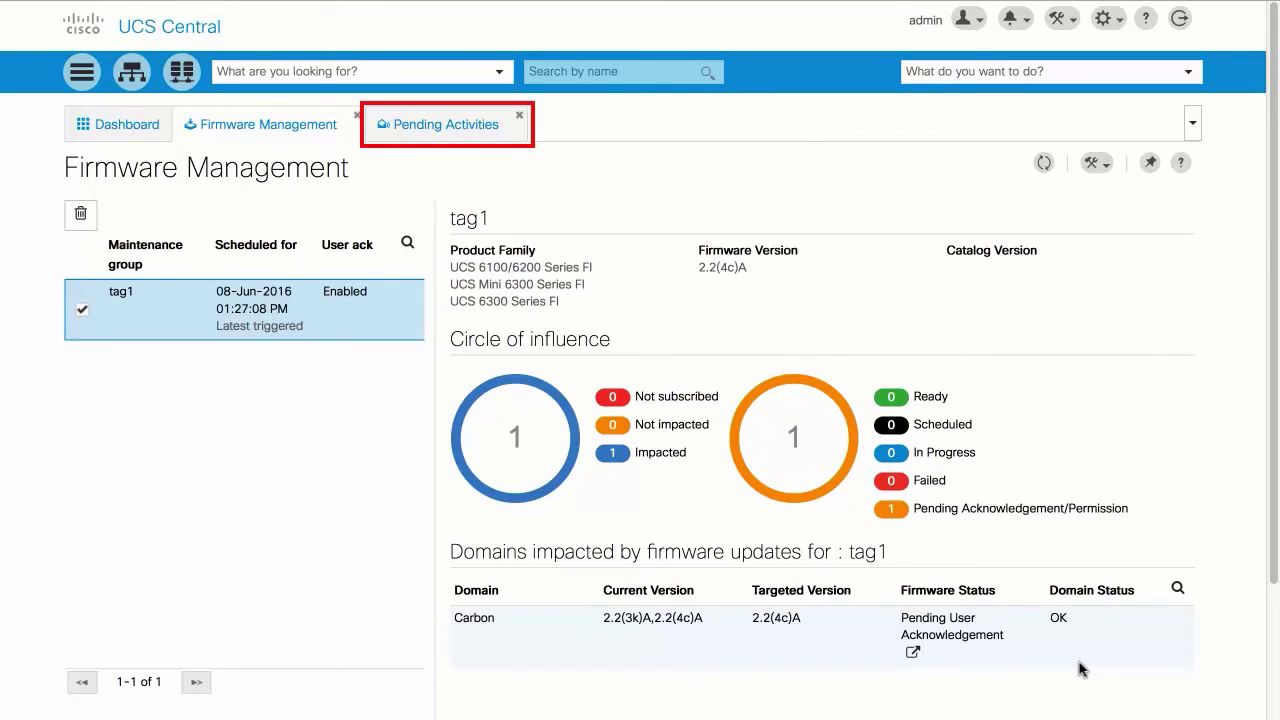
Acknowledge Carbon's FI Reboot in Pending Activities, then refresh Firmware Management
left_click(467, 130)
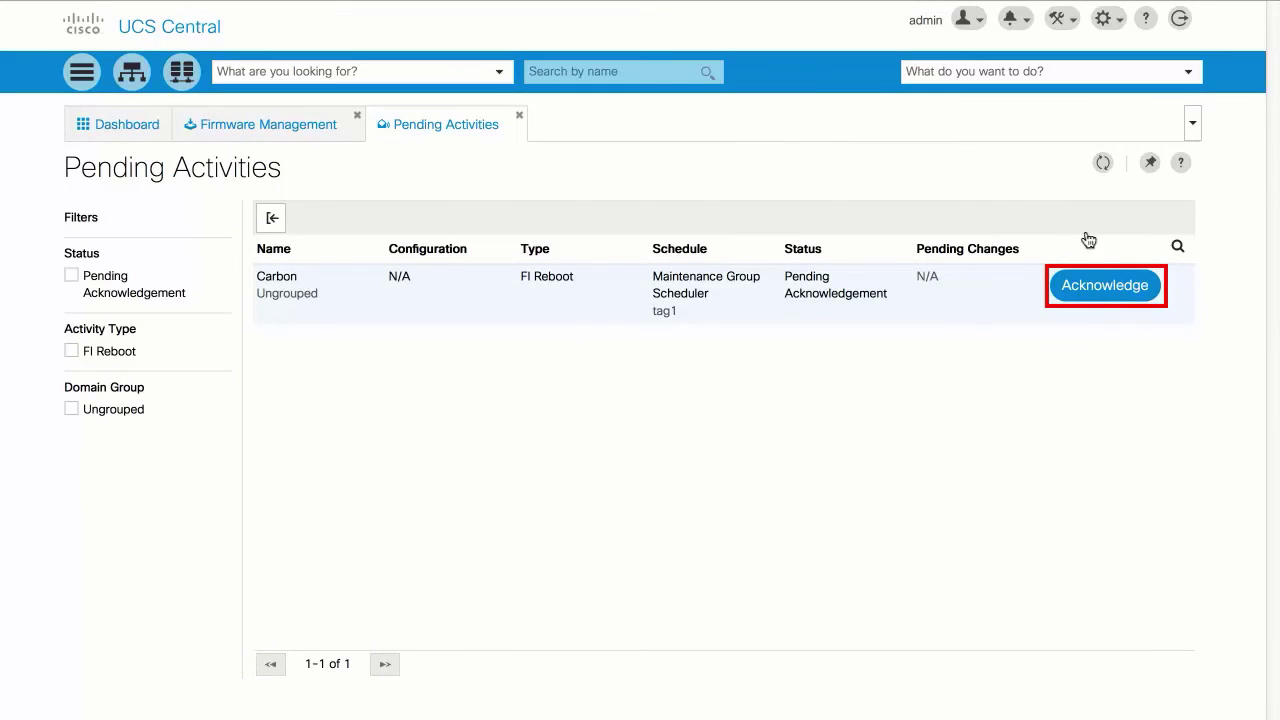
left_click(1108, 288)
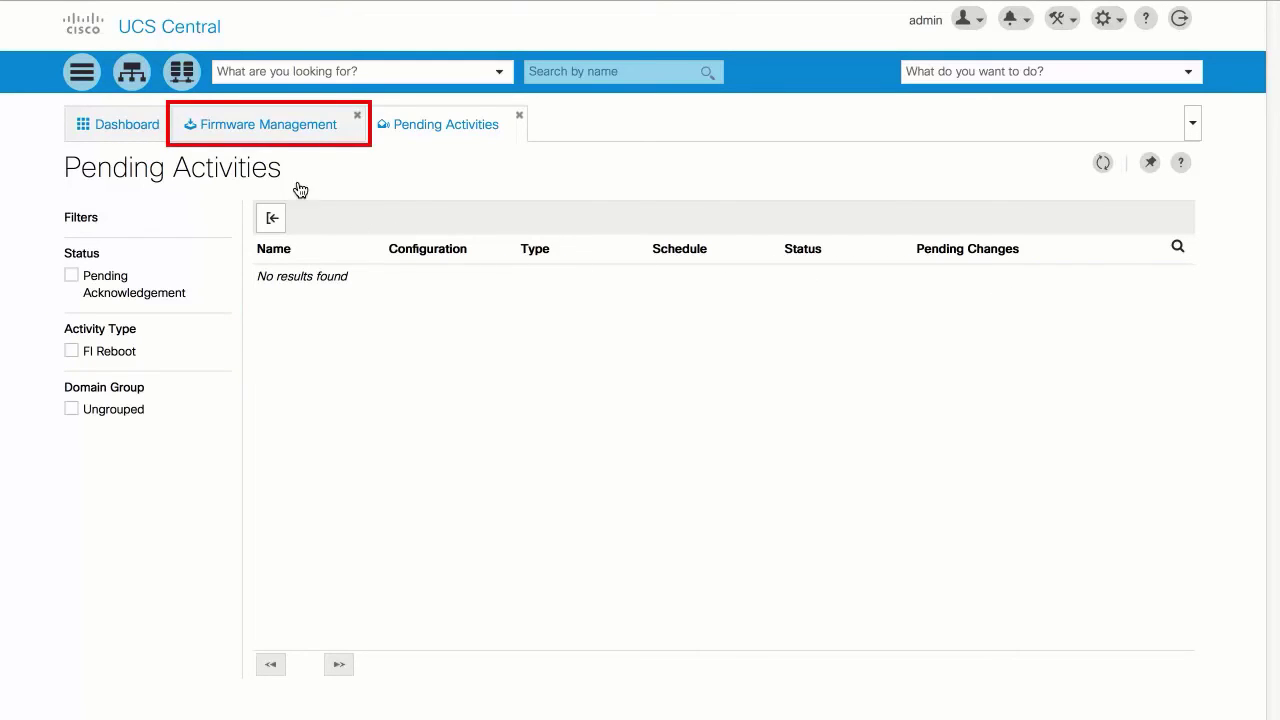
left_click(268, 128)
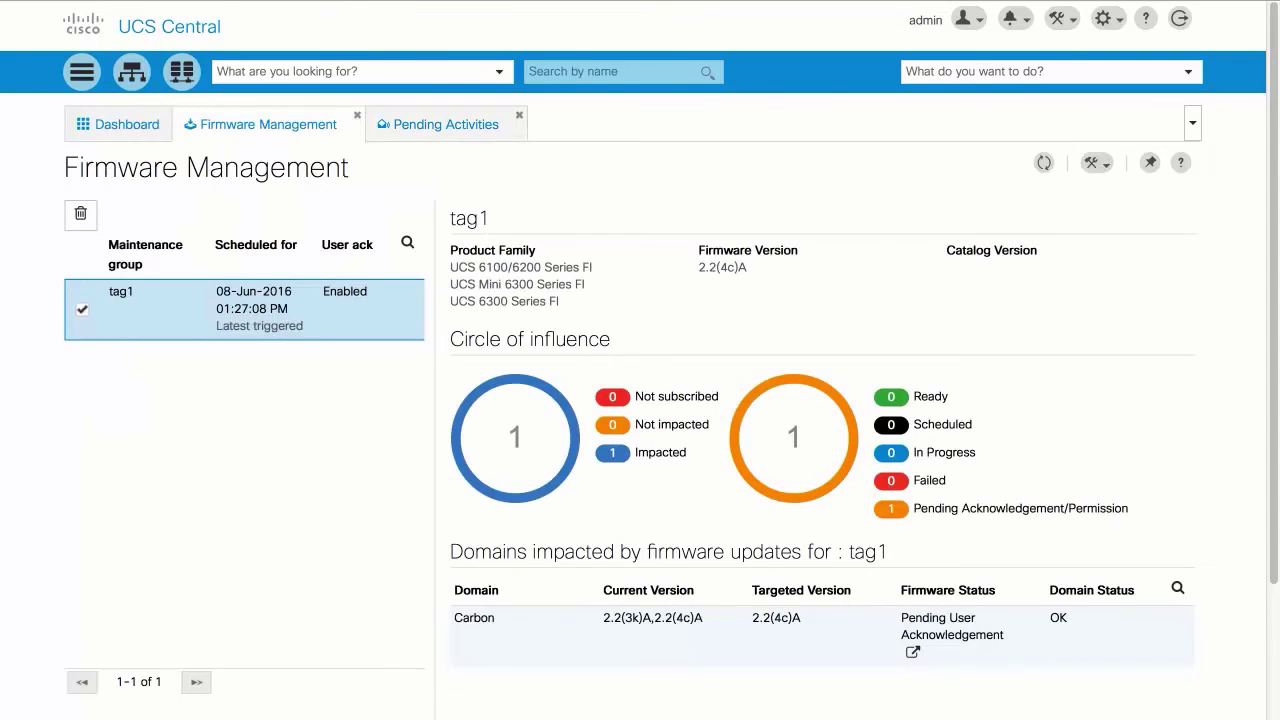
left_click(1044, 162)
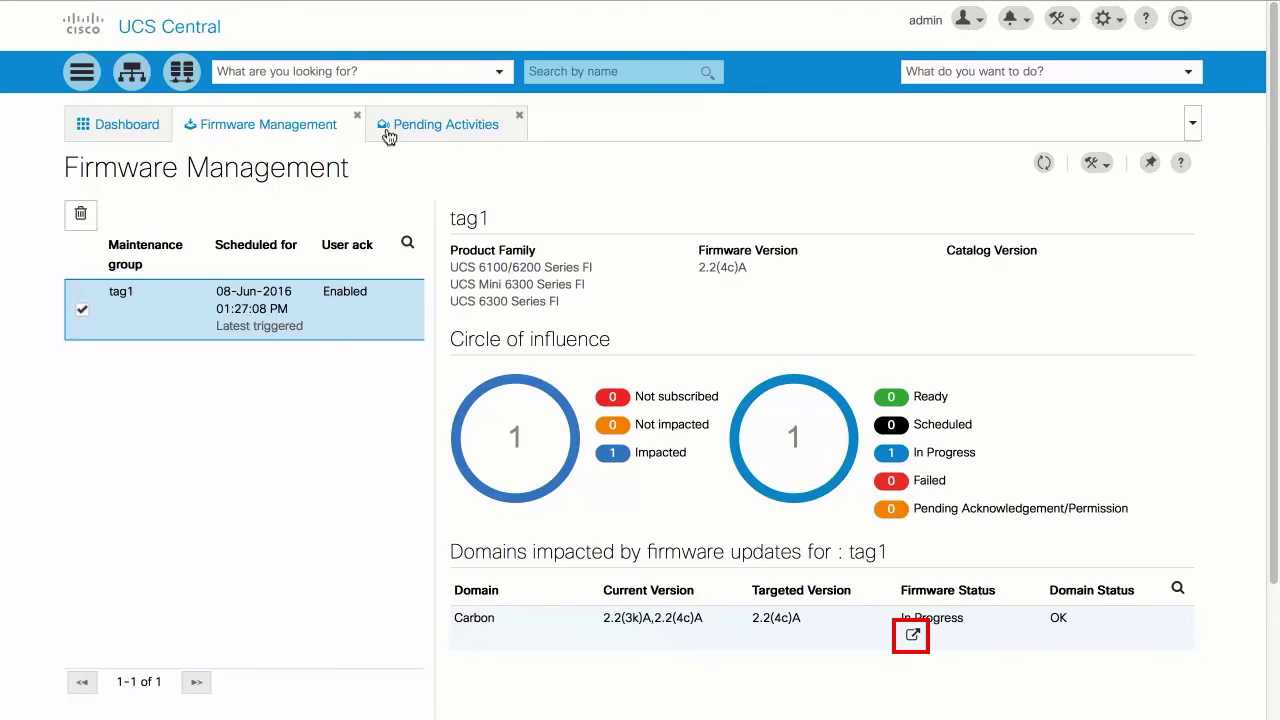
Review Carbon's update stages in the configuration status view, then close it
left_click(913, 634)
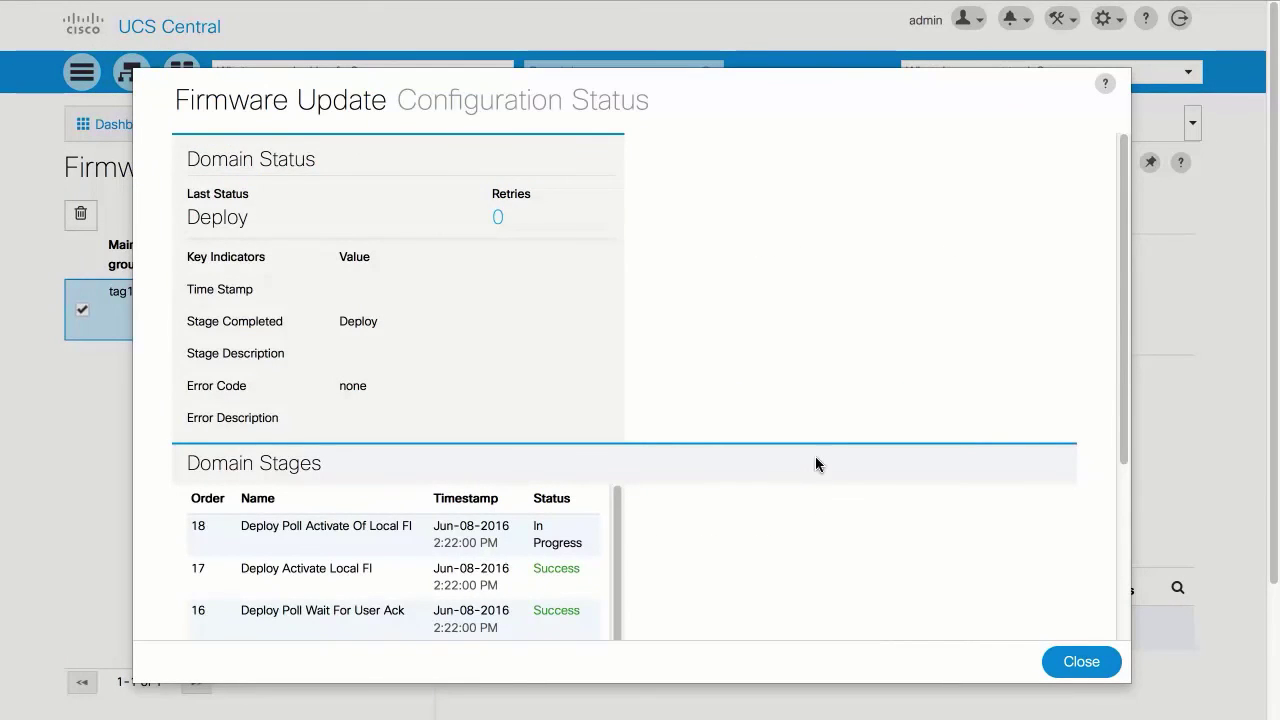
scroll(814, 457, "down", 1)
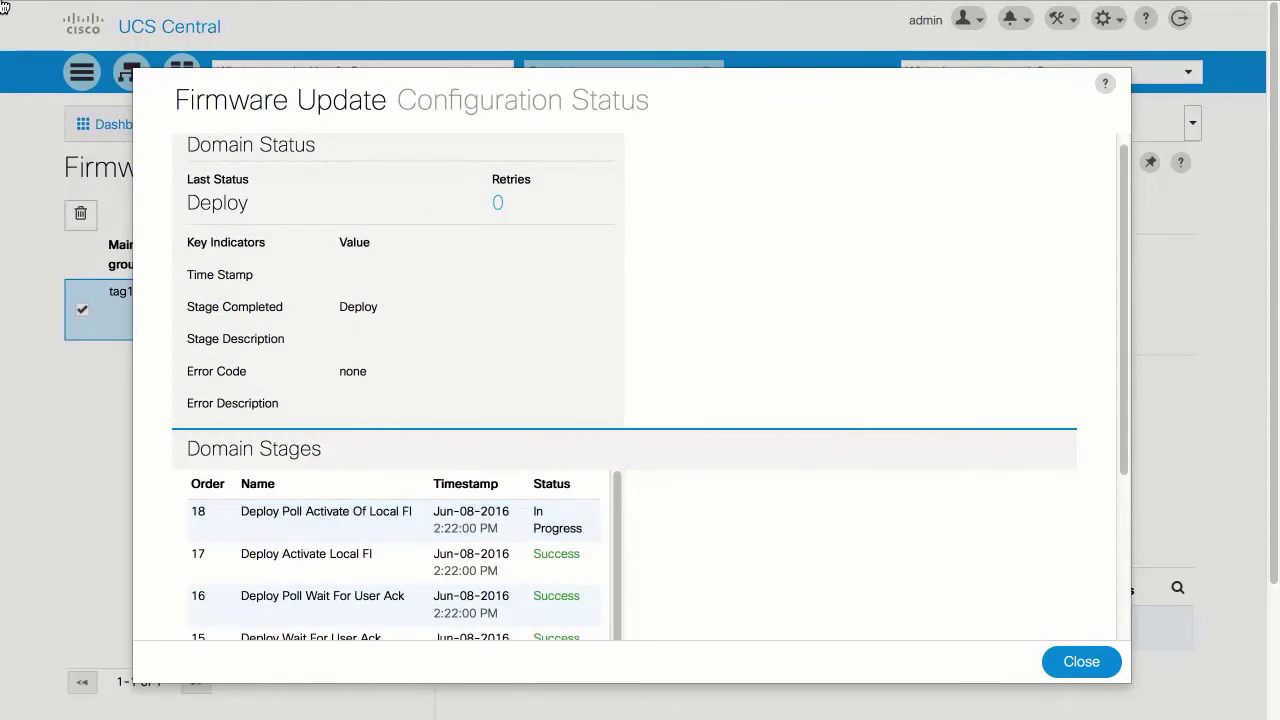
left_click(1081, 662)
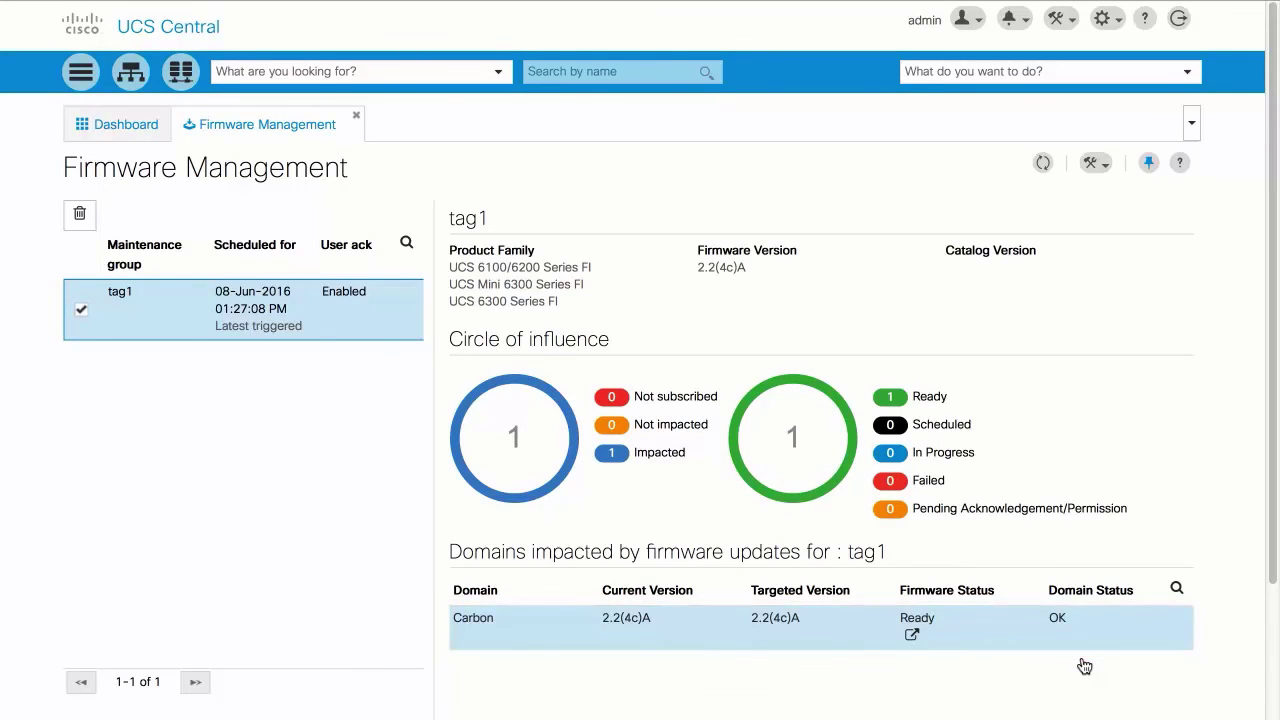
Check that all 2.2(4c)A update stages succeeded, then open Carbon's domain page showing Firmware Ready
left_click(913, 638)
scroll(817, 337, "down", 3)
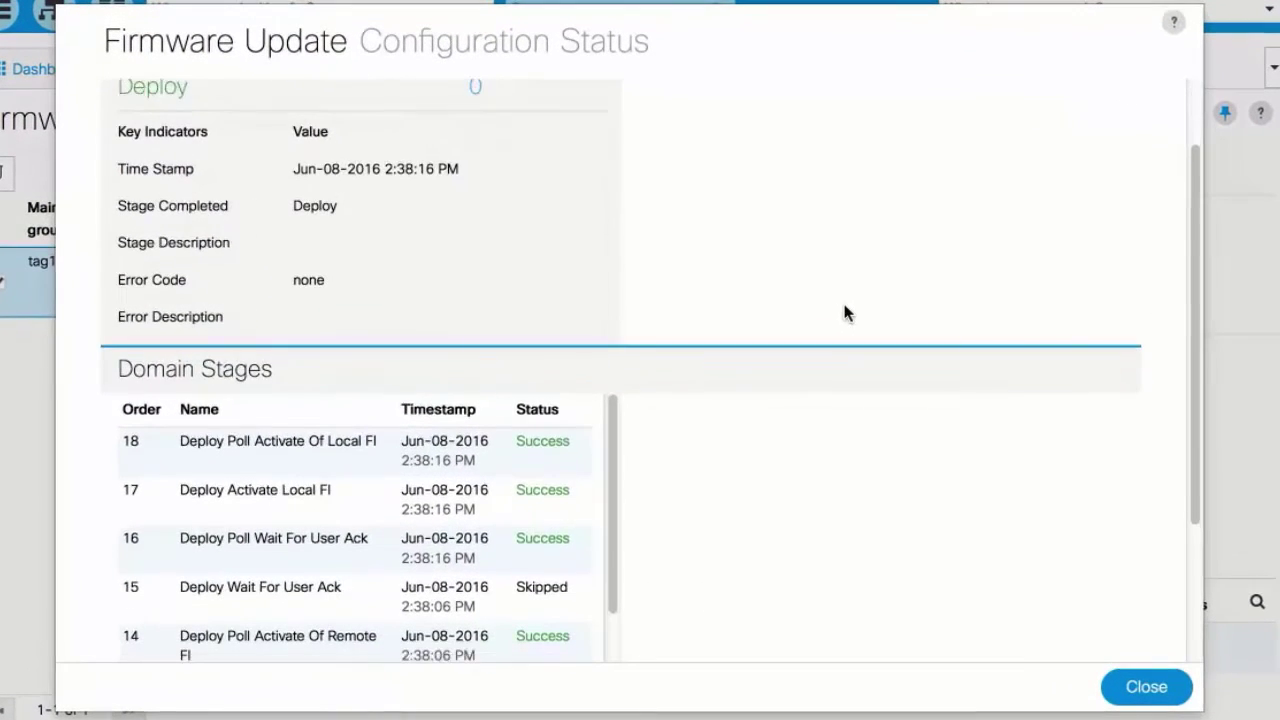
scroll(844, 306, "down", 4)
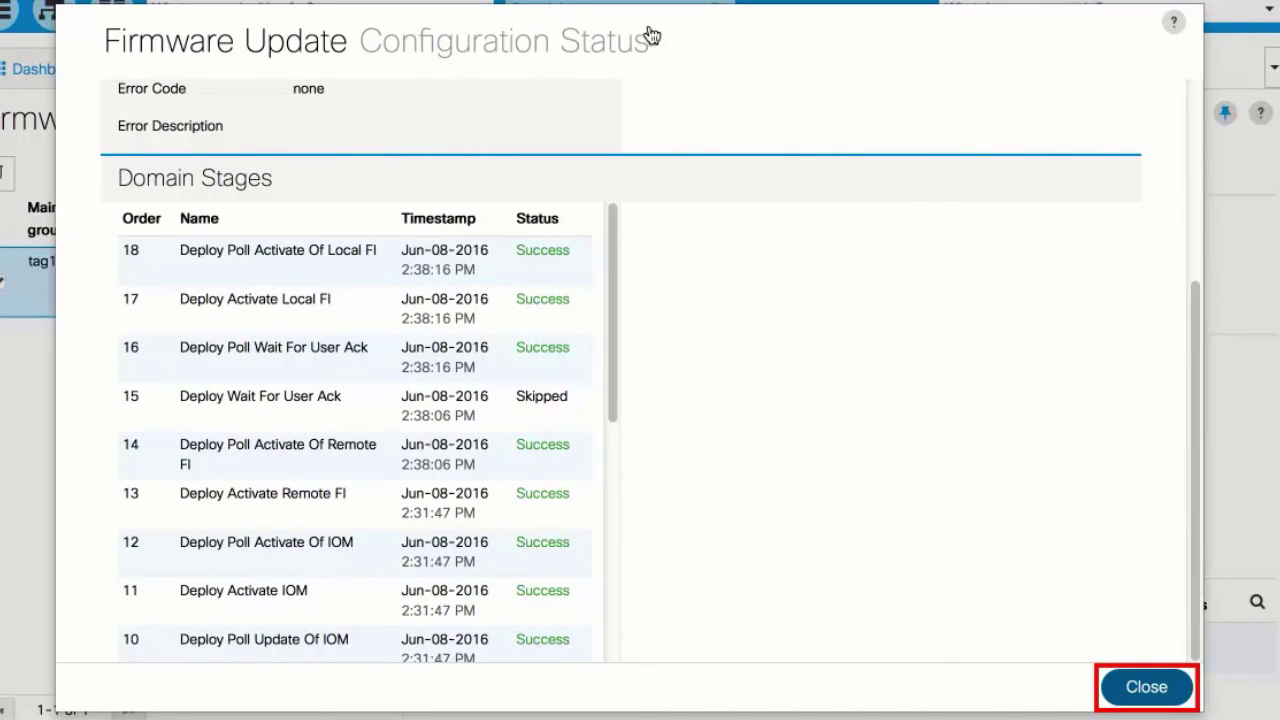
left_click(1146, 687)
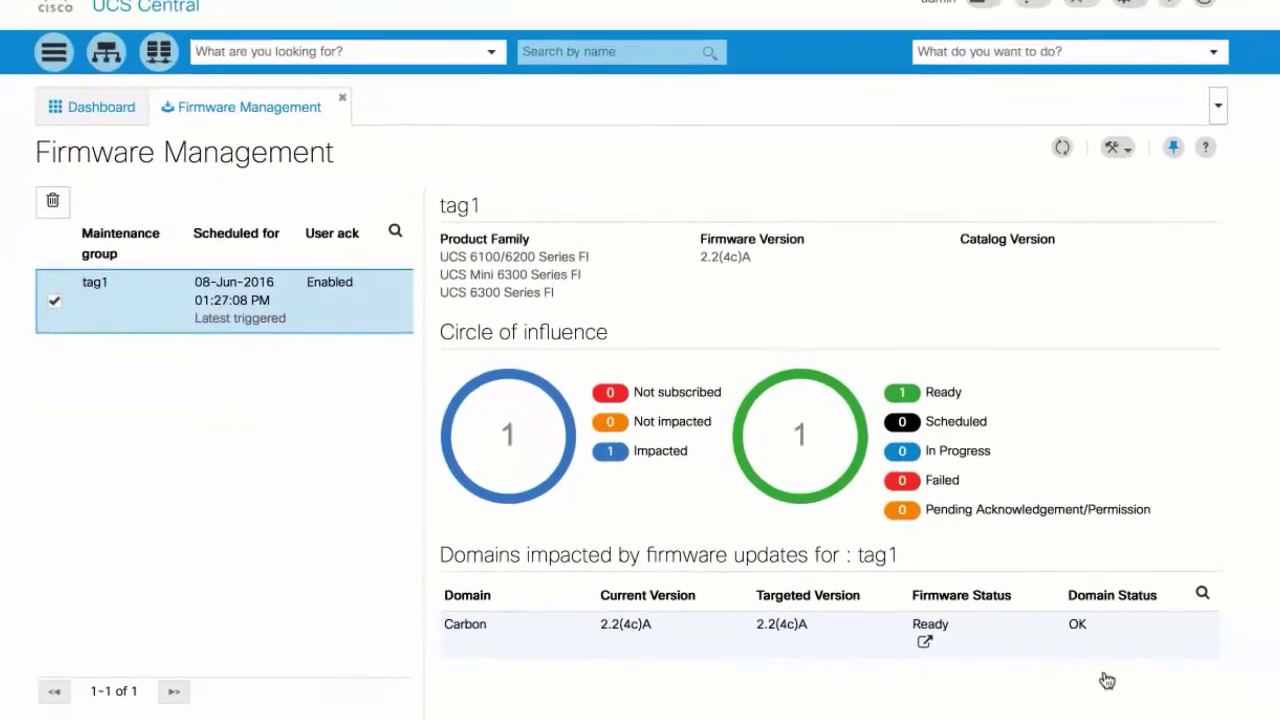
left_click(1112, 630)
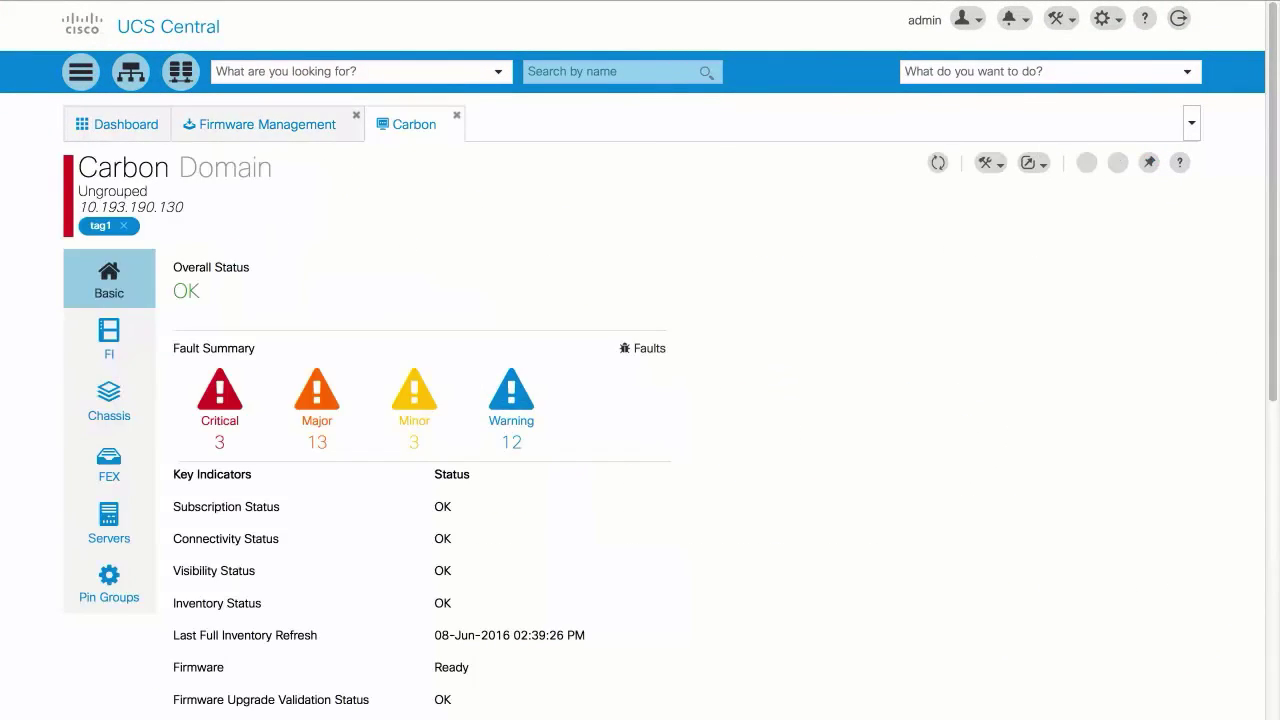